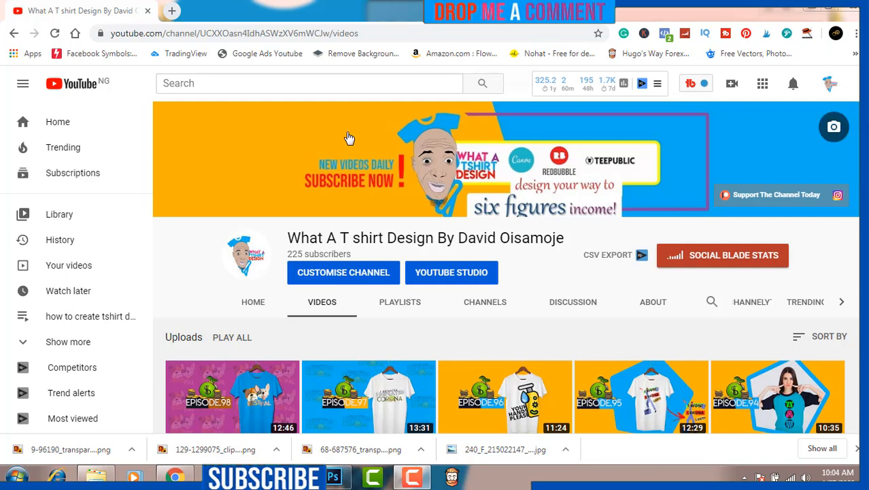
Open Canva in a new browser tab and create a custom-size design of 4500 × 5400 px.
click(173, 13)
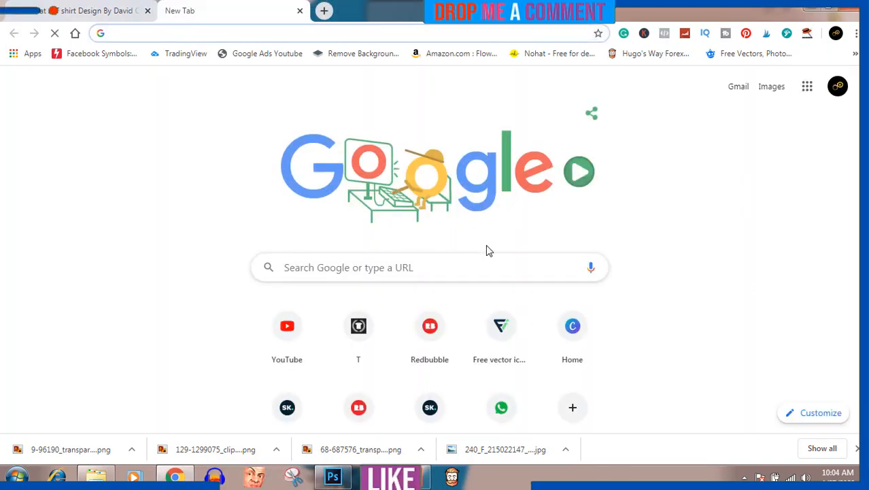
click(573, 330)
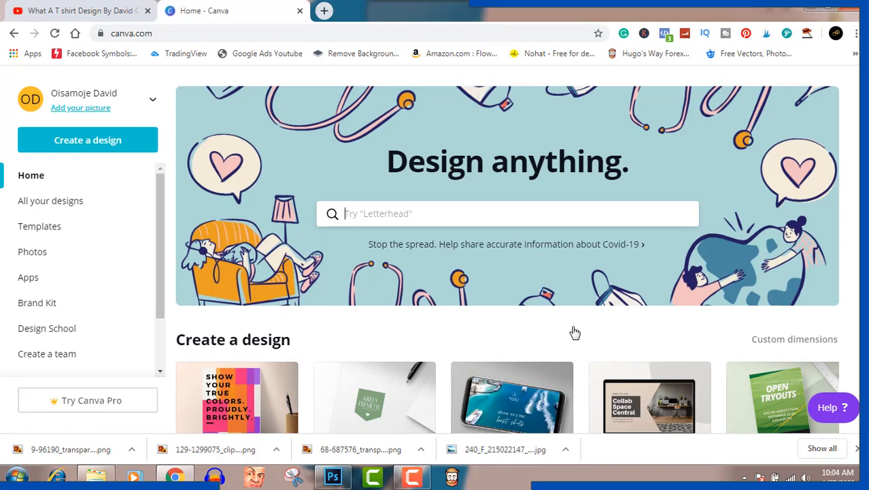
click(119, 143)
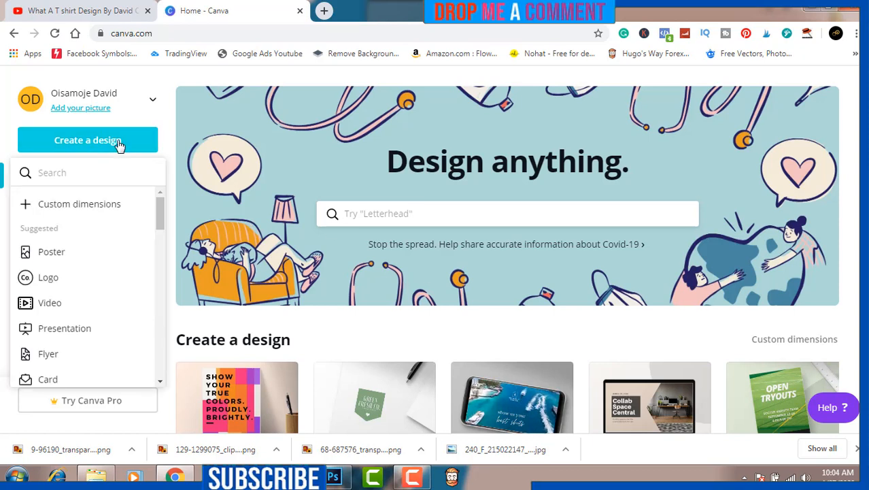
click(109, 210)
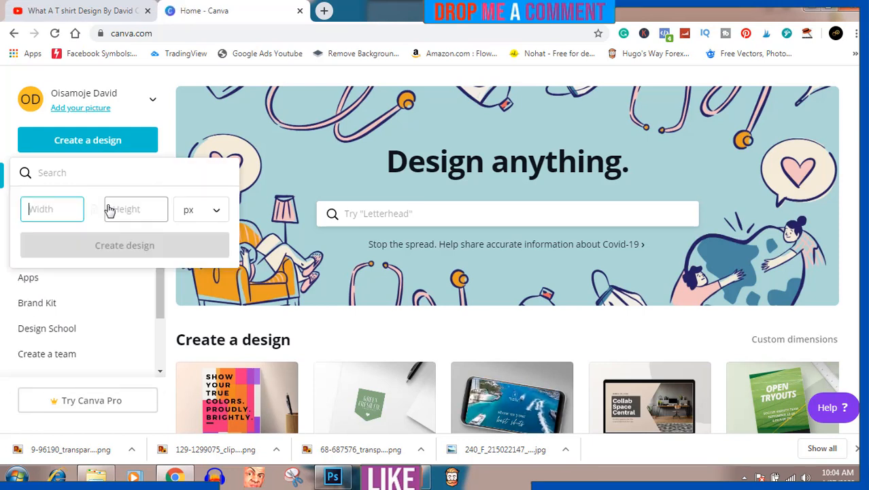
text(4500)
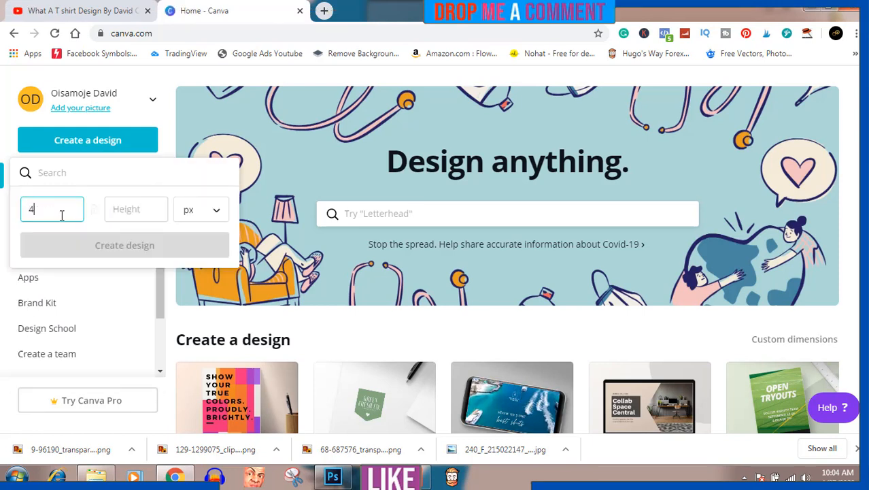
click(136, 212)
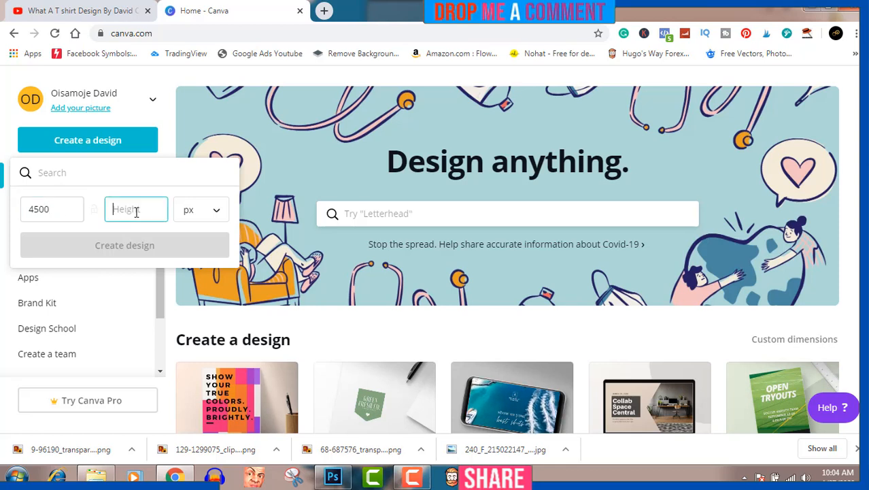
text(5400)
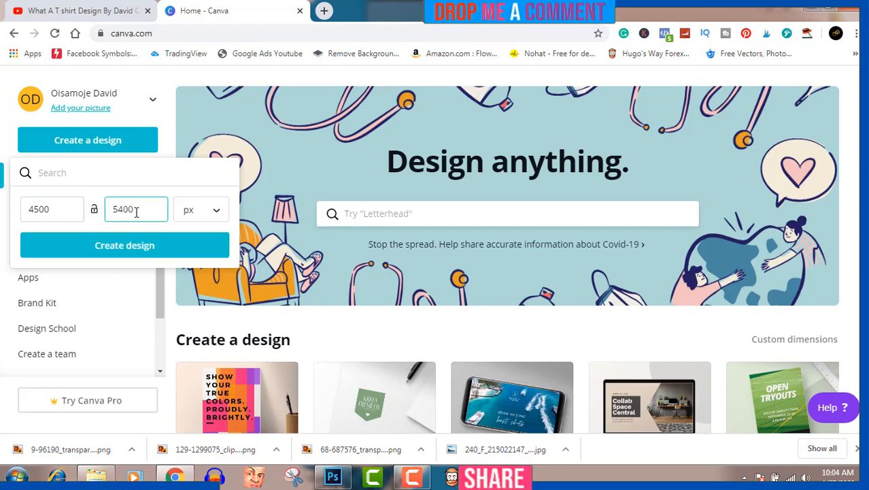
click(142, 253)
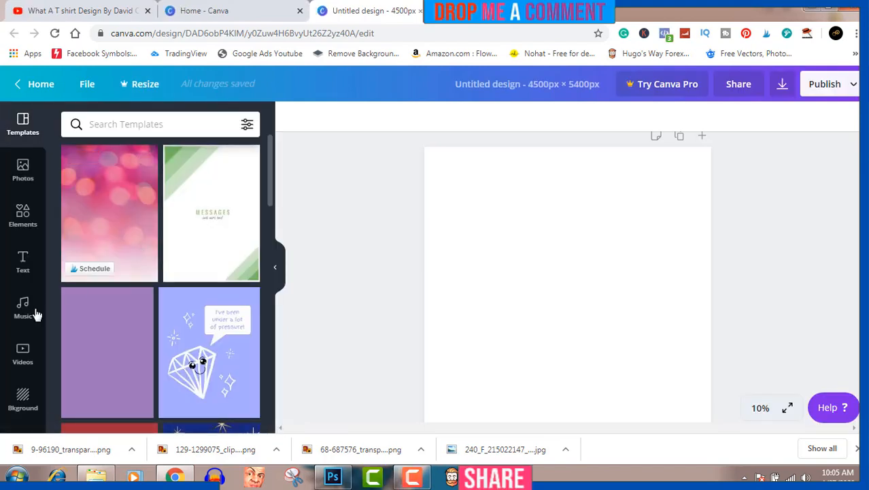
Upload the tigerhead image from the Pictures library to the design's uploads.
scroll(23, 344, down, 2)
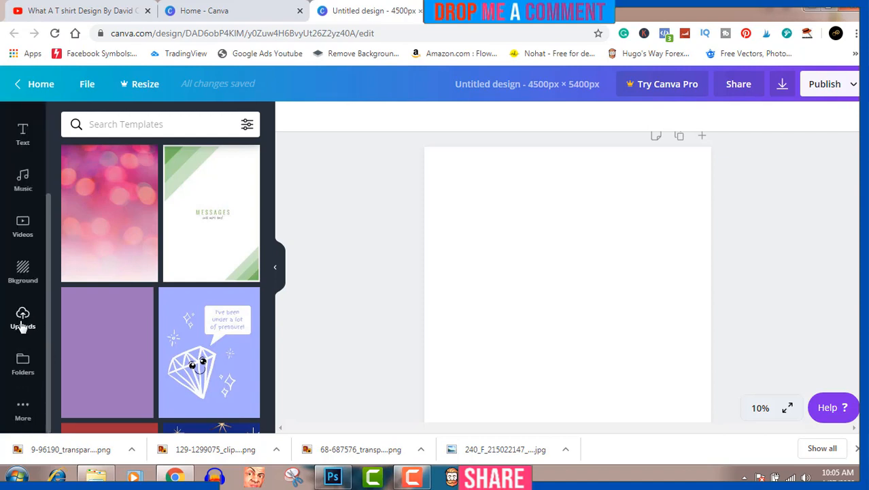
click(21, 321)
click(160, 130)
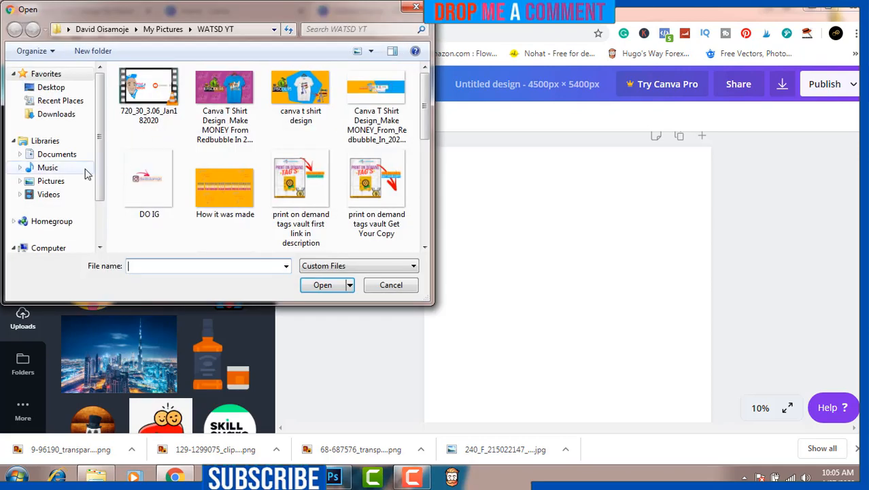
click(60, 184)
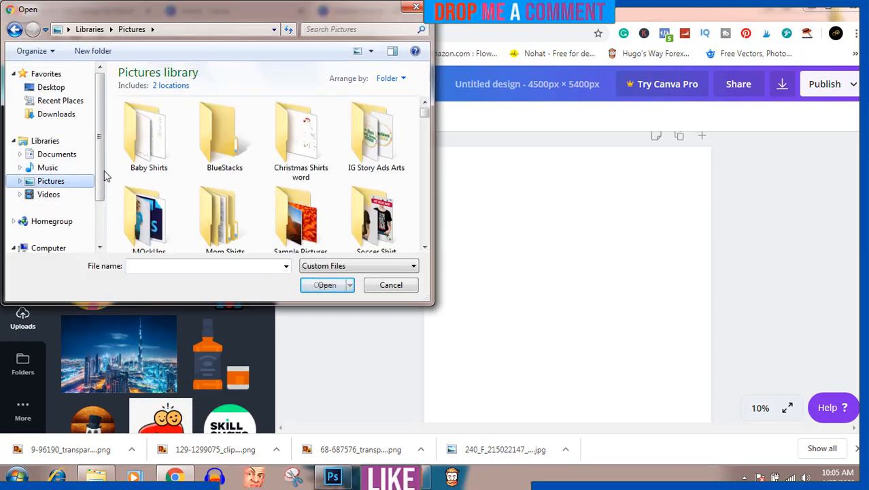
click(216, 219)
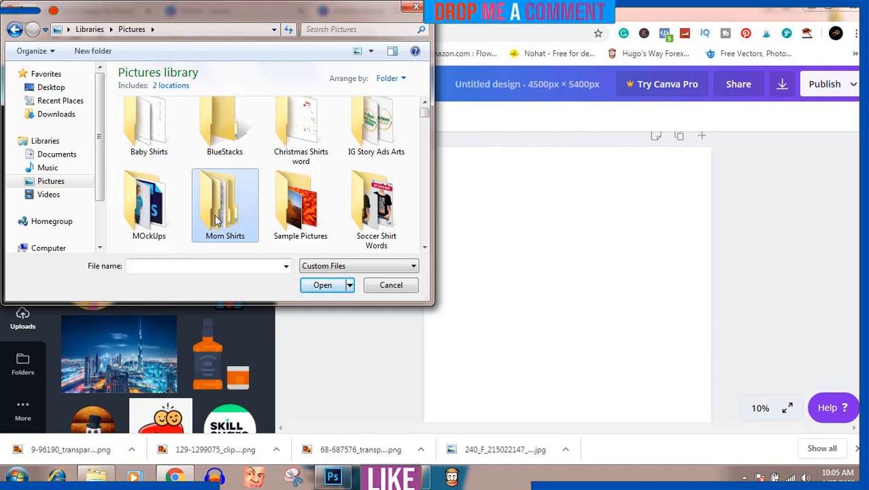
text(tigerhead)
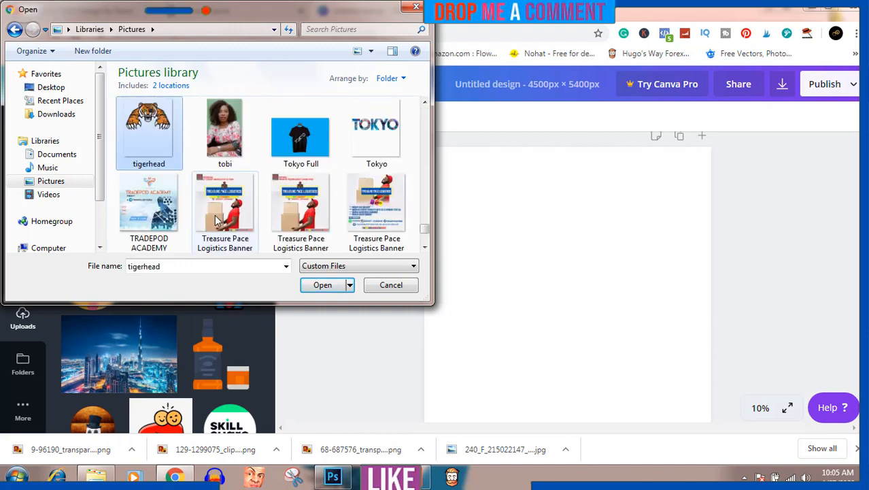
click(322, 286)
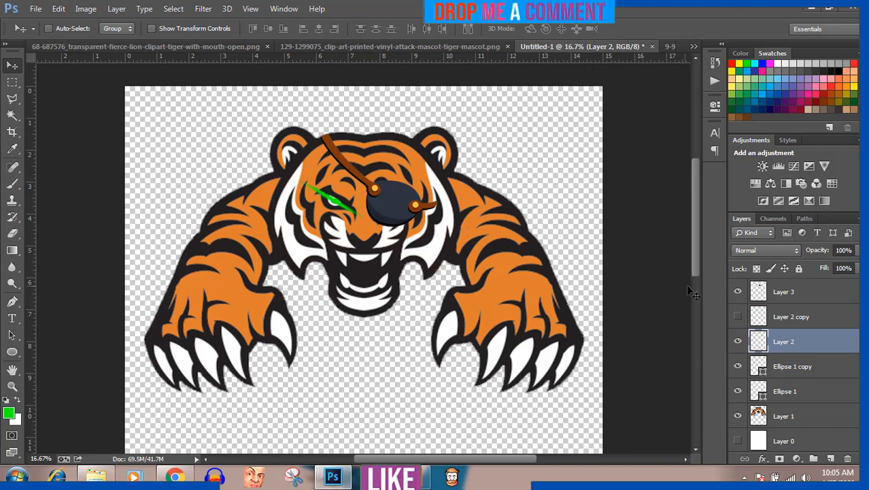
In the Photoshop tiger artwork, toggle the visibility of Layer 3, Layer 2 copy, Layer 2 and Ellipse 1 copy to examine the eye details.
click(738, 291)
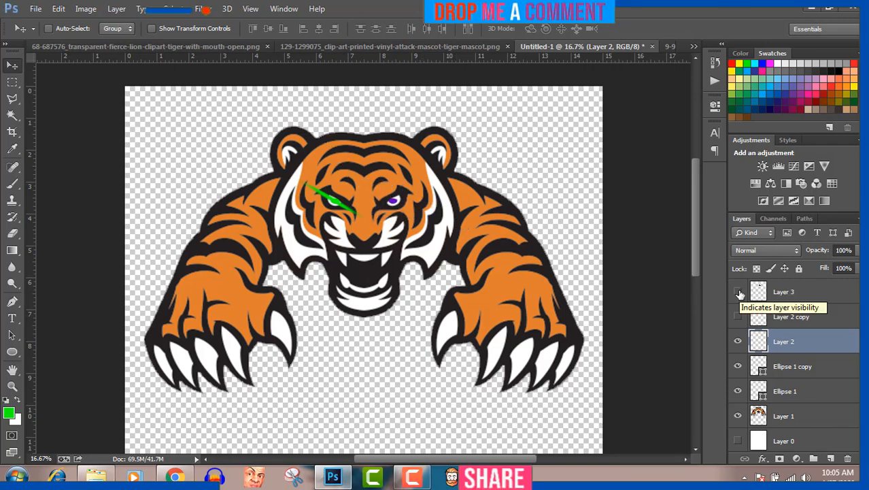
click(738, 292)
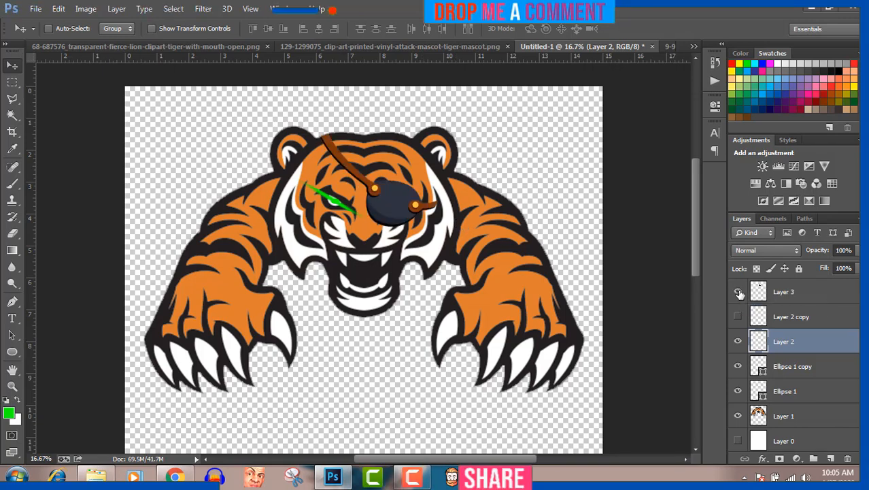
click(738, 292)
click(738, 317)
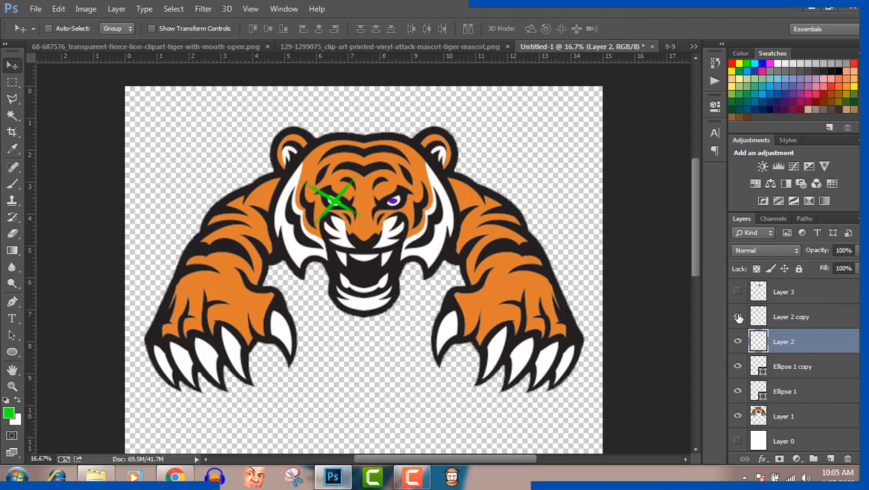
click(738, 318)
click(739, 317)
click(738, 316)
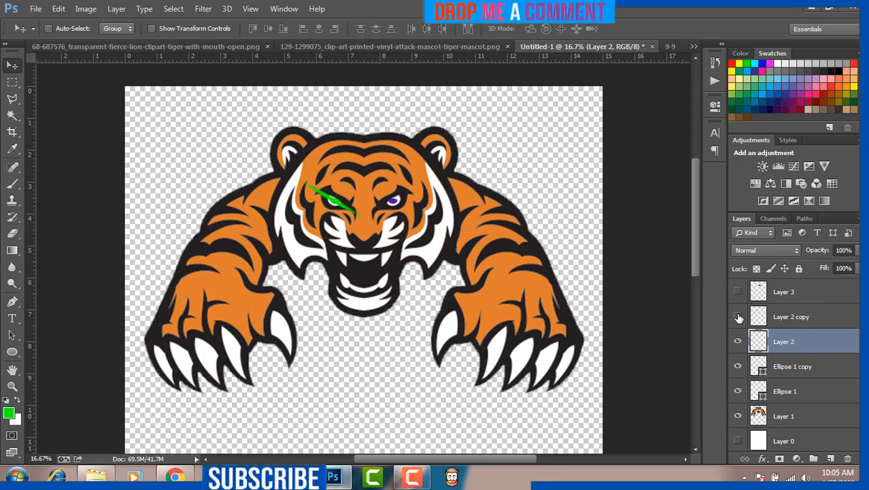
click(738, 342)
click(739, 342)
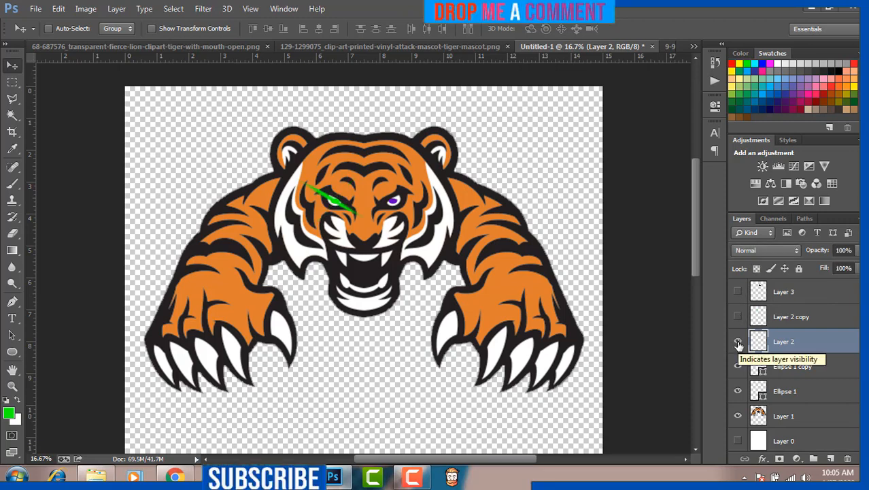
click(738, 366)
click(739, 365)
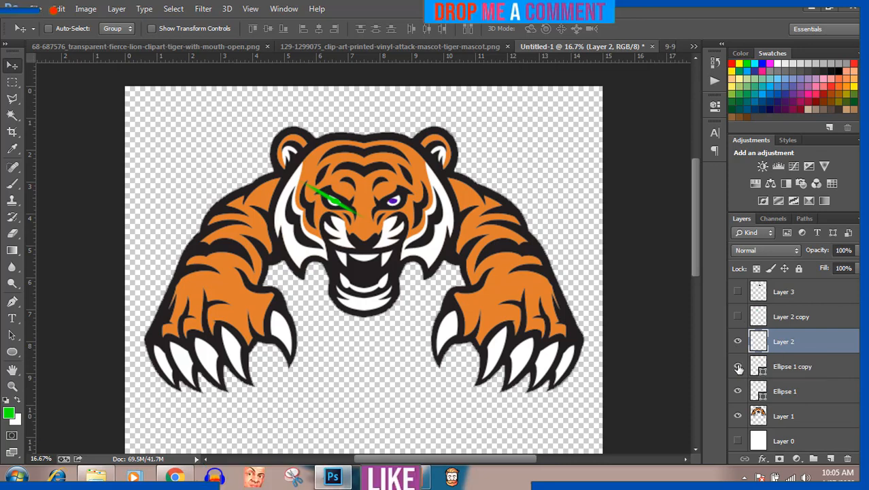
click(738, 292)
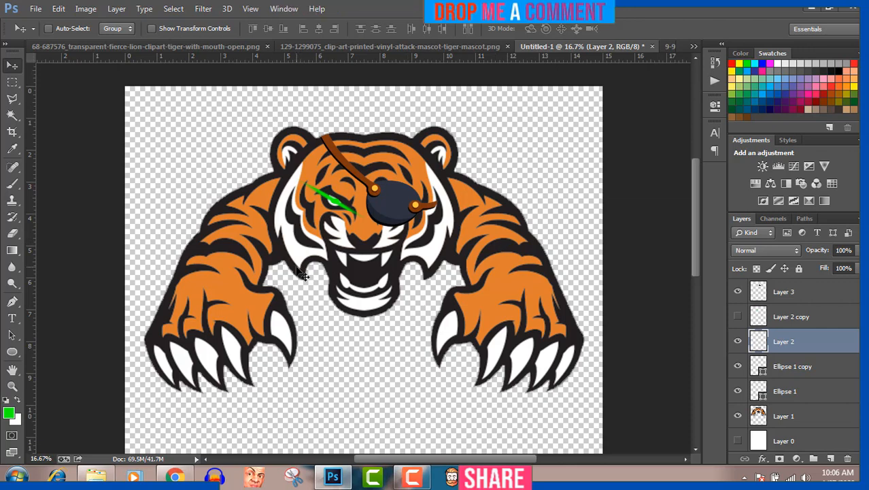
Switch back to the browser and bring up the untitled 4500 × 5400 px Canva design.
click(176, 476)
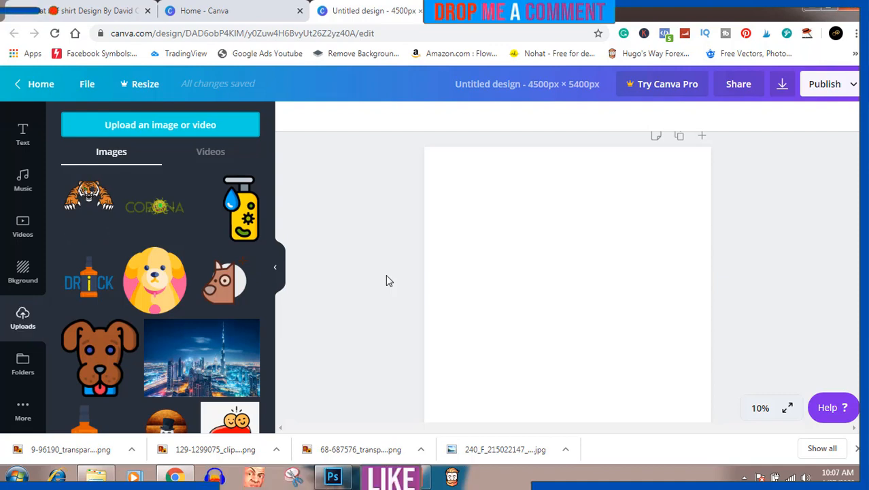
click(68, 11)
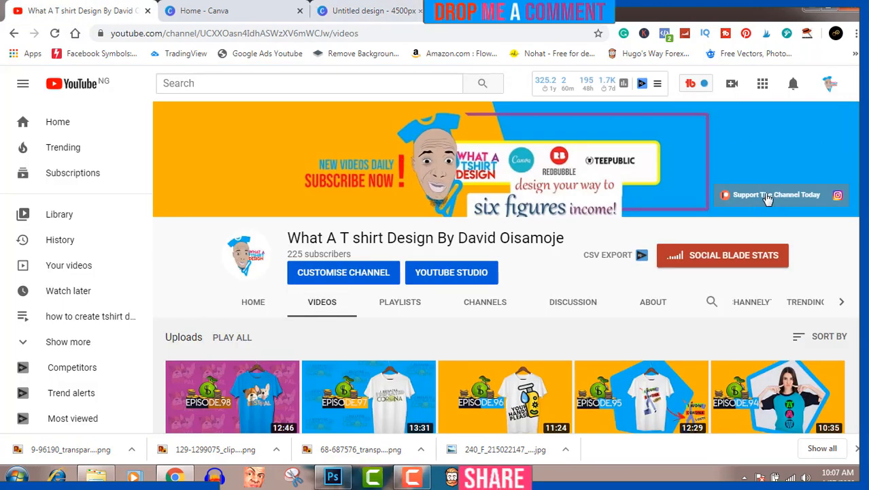
click(198, 20)
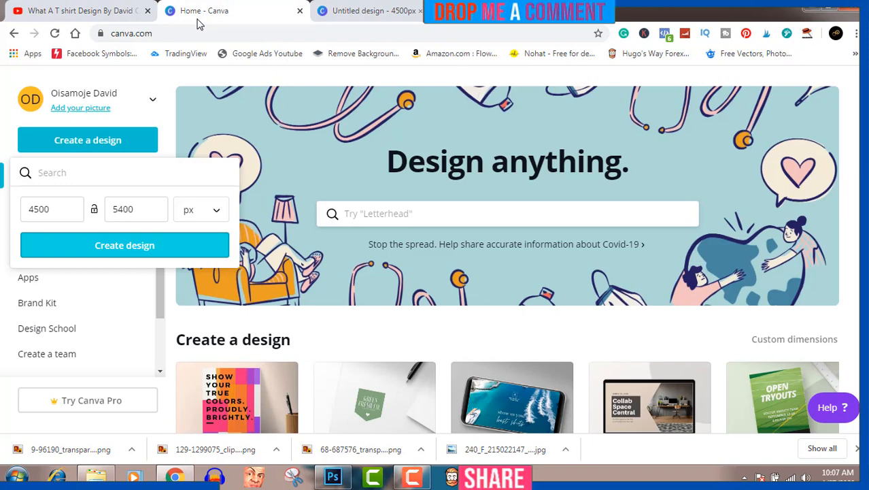
click(380, 8)
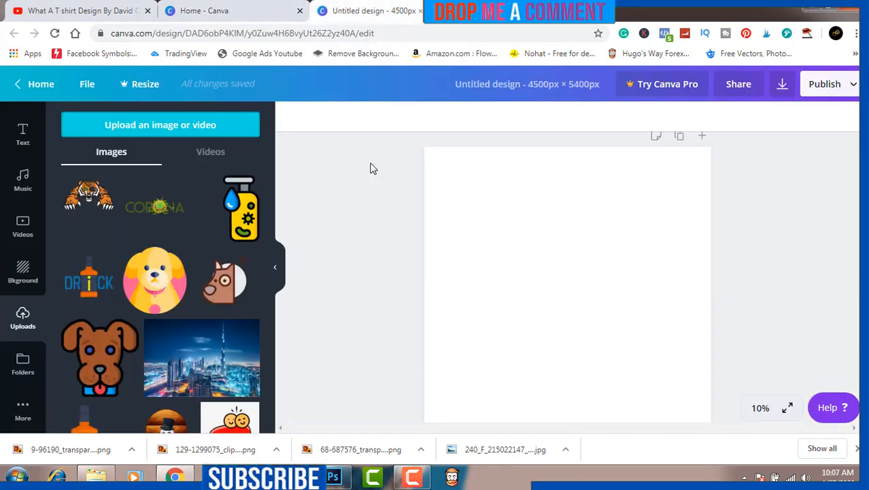
Place the uploaded tiger image on the page, enlarge it and centre it horizontally in the upper part.
click(90, 202)
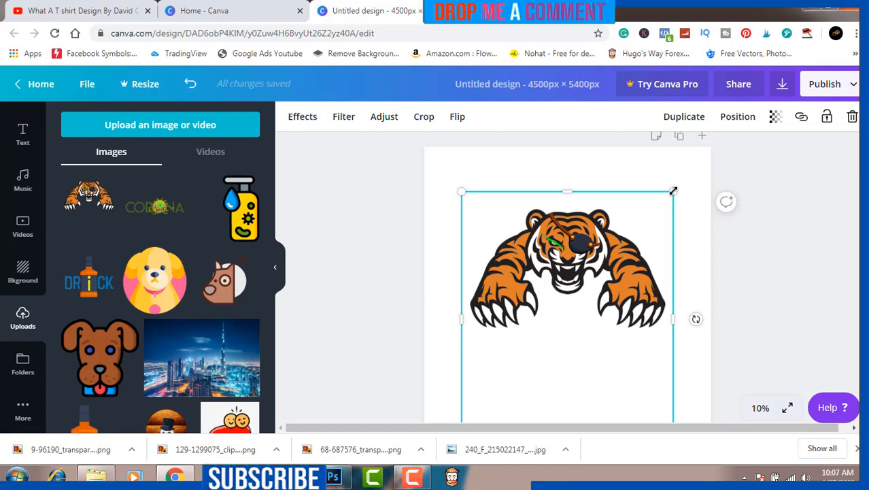
drag(673, 191, 711, 166)
drag(663, 237, 645, 238)
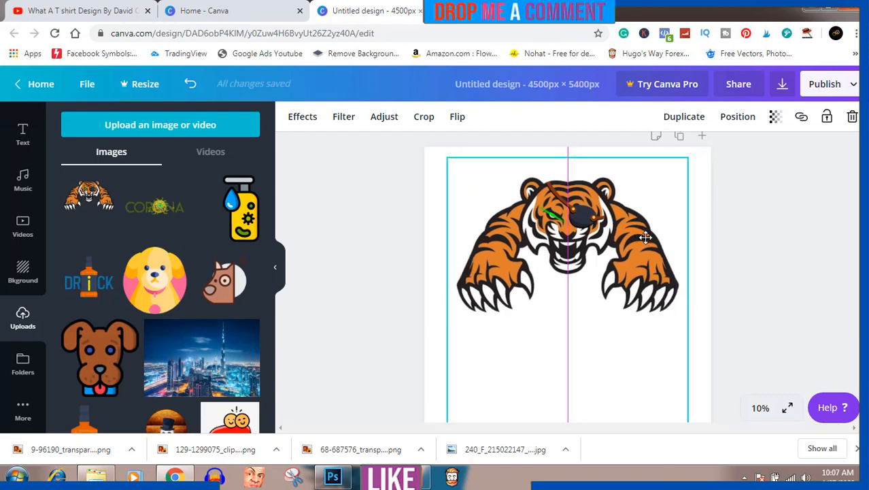
drag(644, 237, 644, 238)
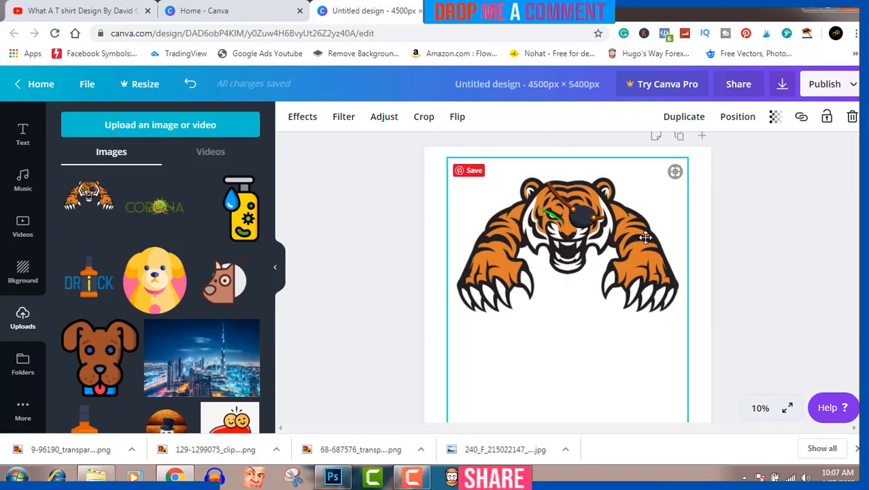
click(830, 202)
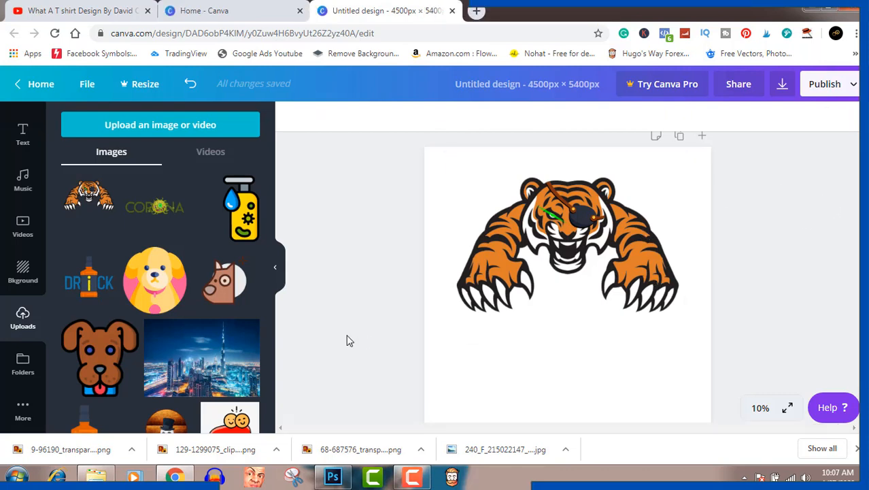
Add the "Online Sale" font combination with radiating lines to the page.
click(21, 142)
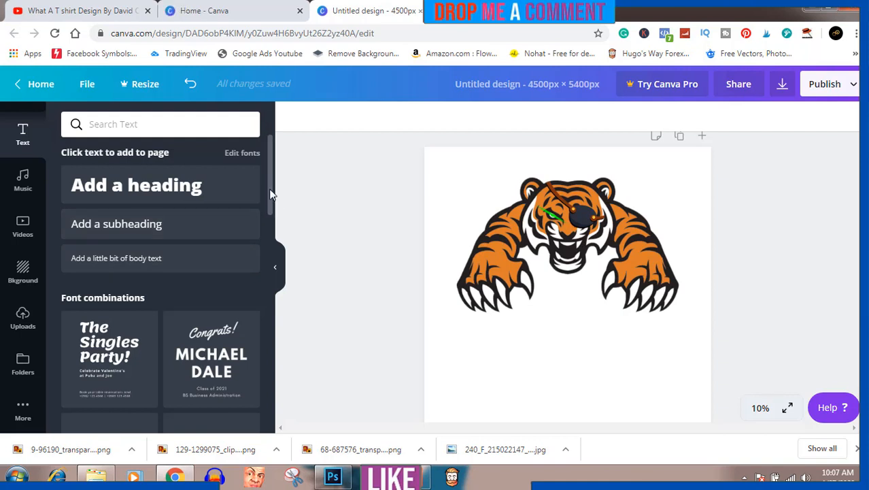
drag(268, 189, 270, 388)
drag(270, 279, 269, 398)
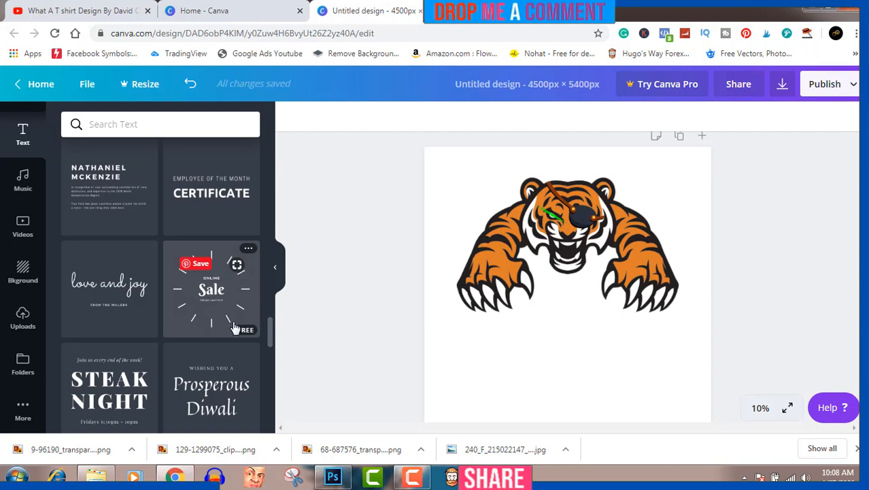
click(214, 297)
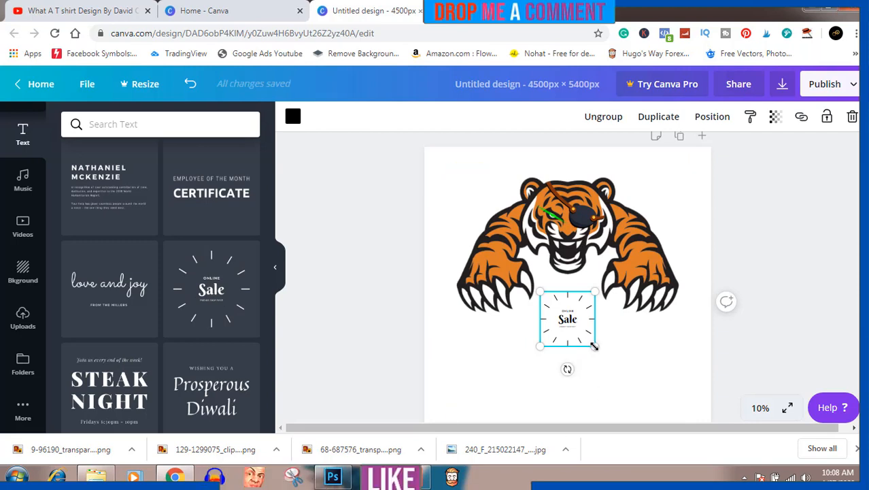
Enlarge the "Online Sale" text group, move it below the tiger's head between the paws and ungroup it.
drag(593, 346, 755, 408)
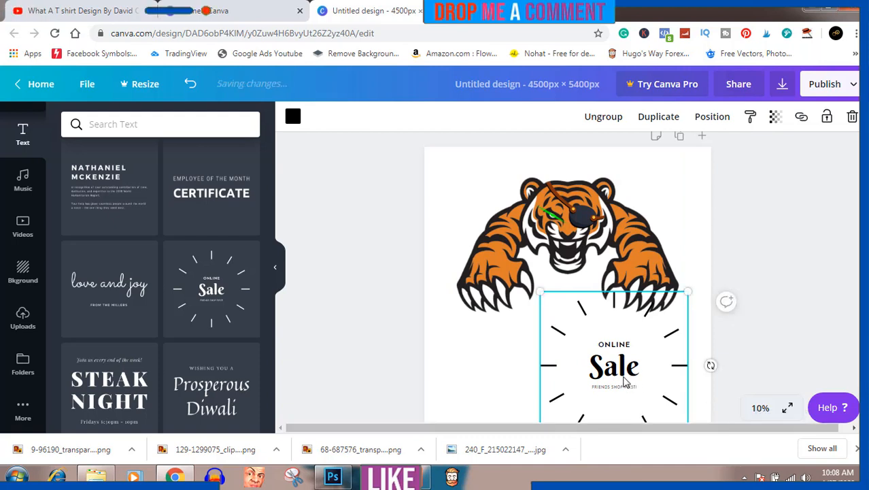
drag(624, 382, 589, 348)
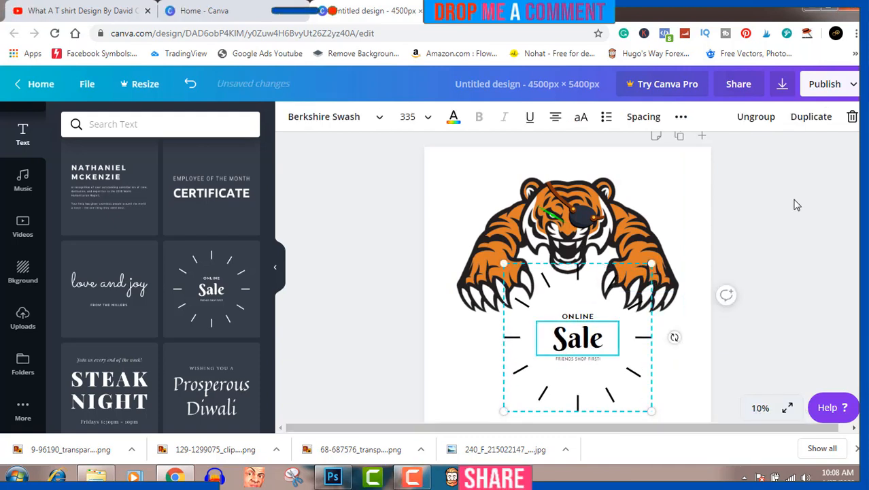
click(756, 117)
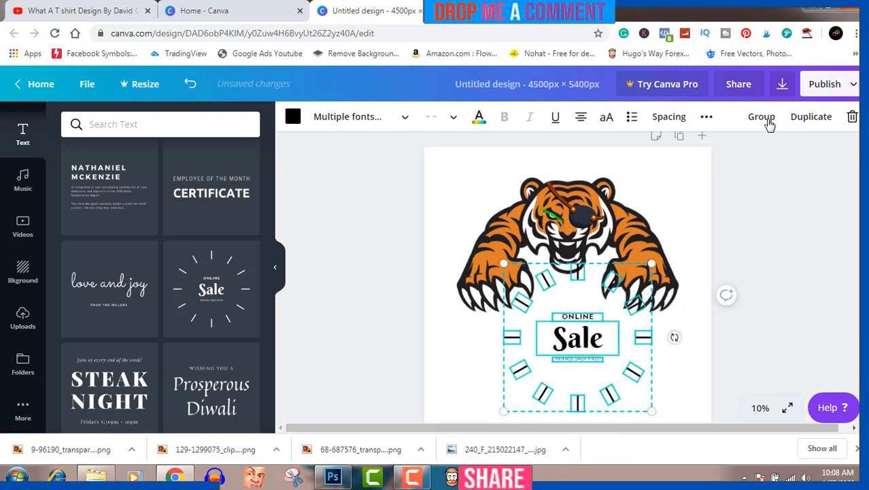
Delete the five upper radiating lines that overlap the tiger's chin and paws, keeping the lines beside and below "Sale".
click(787, 255)
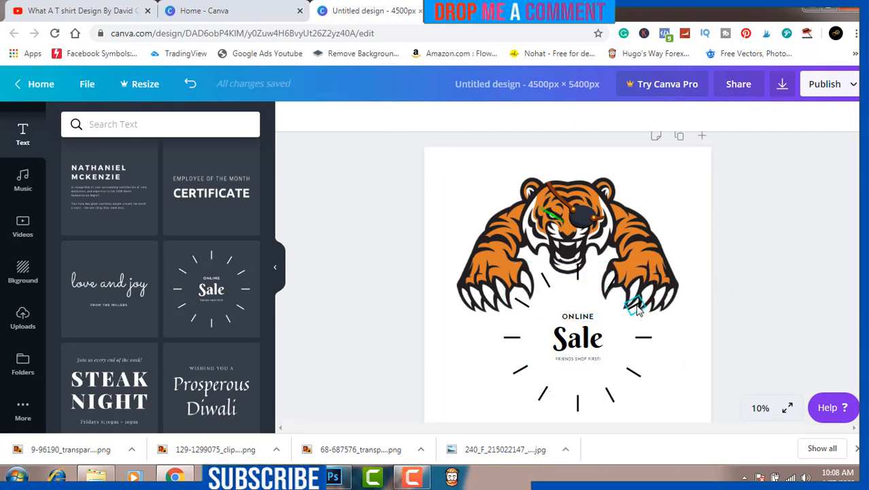
click(634, 306)
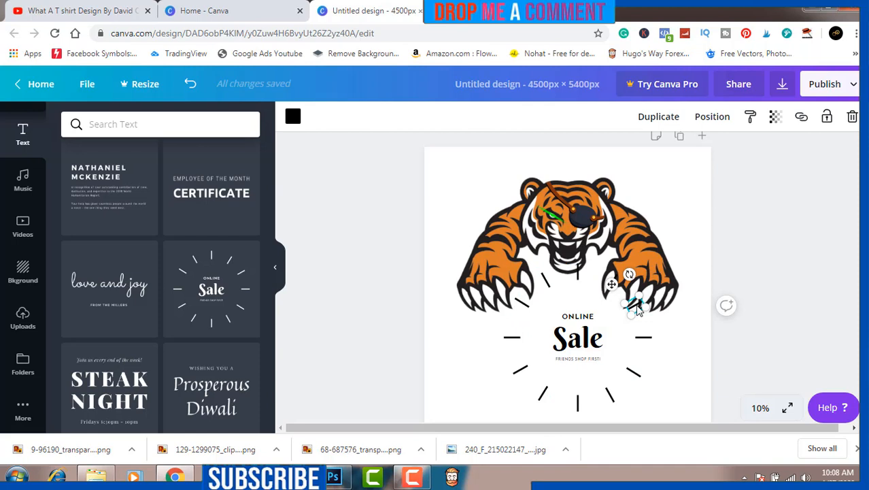
key(Delete)
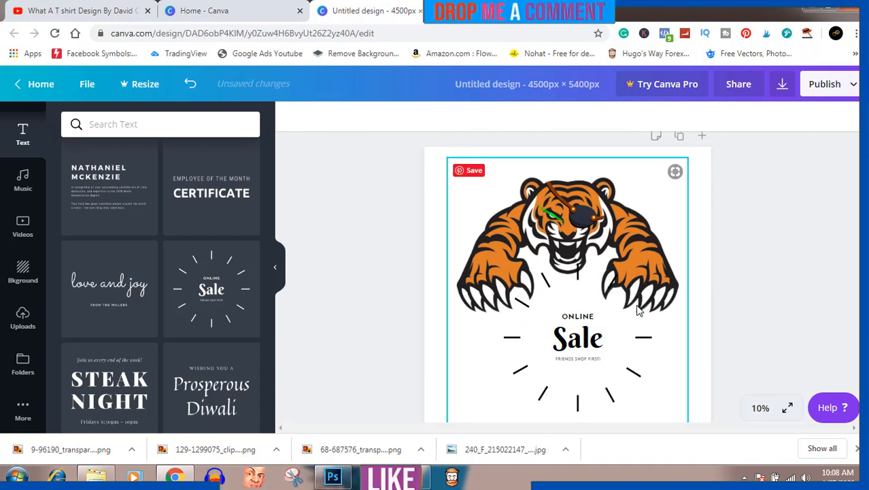
click(607, 278)
key(Delete)
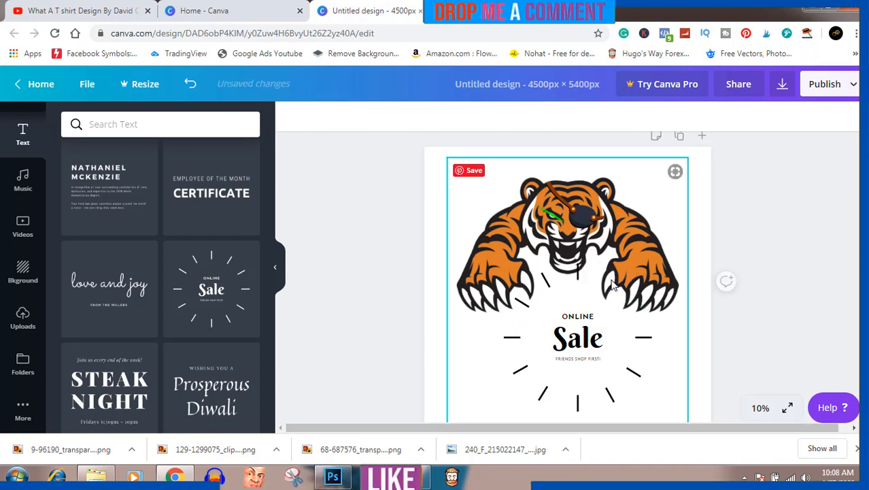
click(580, 279)
key(Delete)
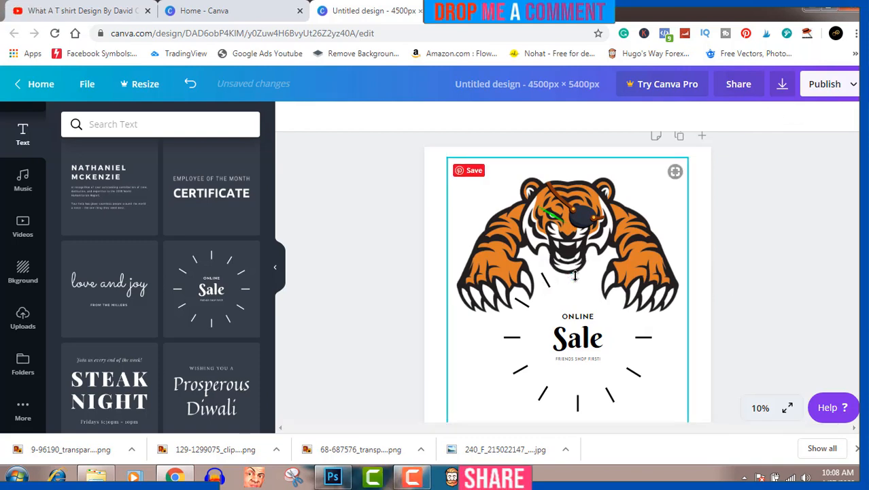
click(546, 281)
key(Delete)
click(522, 303)
key(Delete)
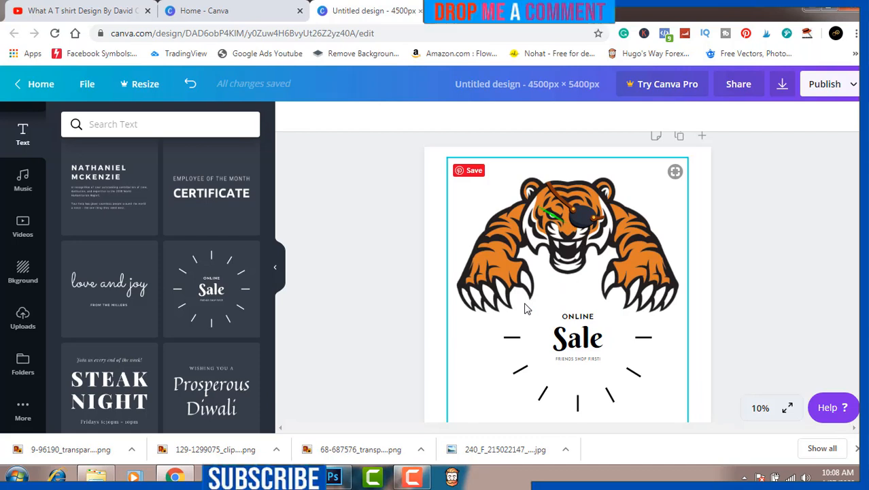
Delete the small "ONLINE" and "FRIENDS SHOP FIRST!" texts above and below "Sale".
click(595, 325)
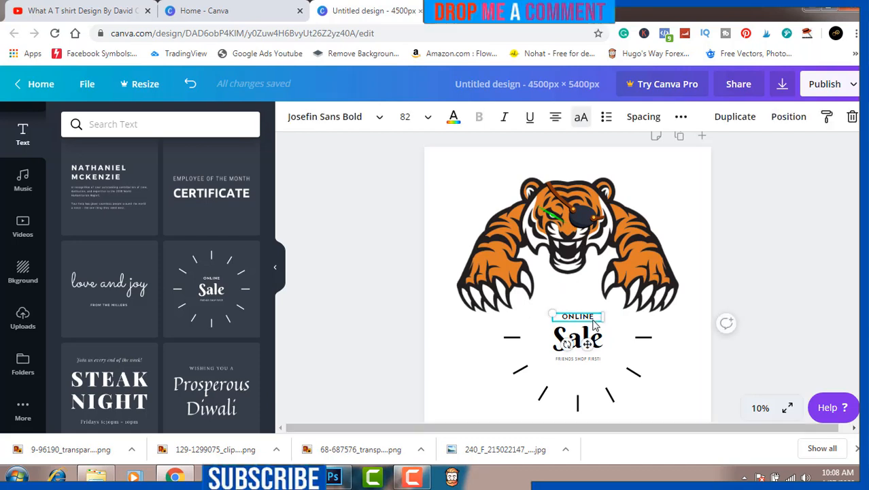
key(Delete)
click(592, 359)
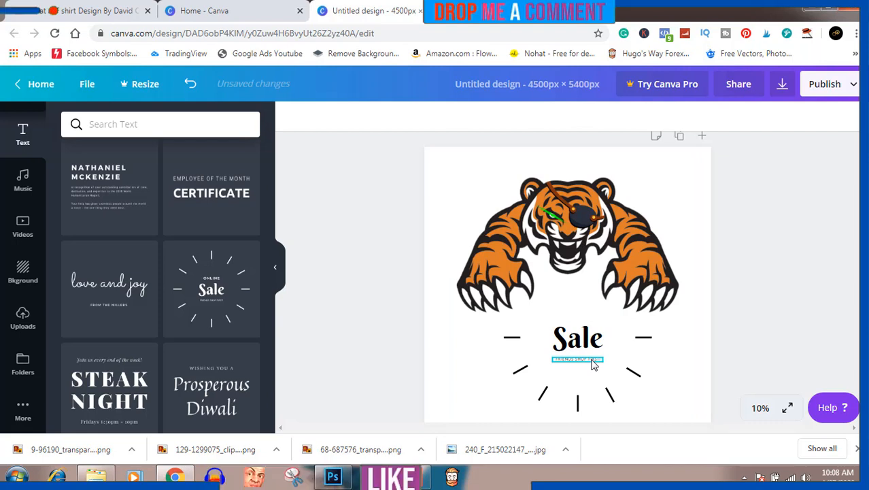
key(Delete)
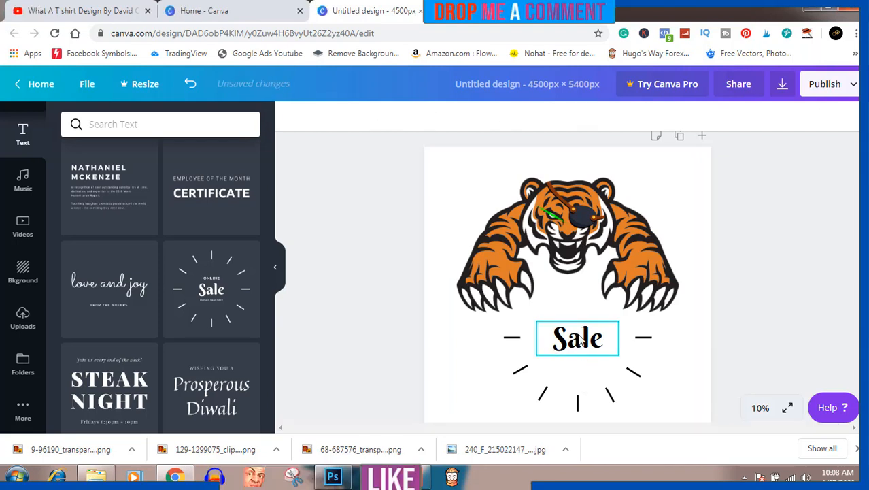
Replace the "Sale" text with "Tribe".
click(578, 338)
double_click(579, 335)
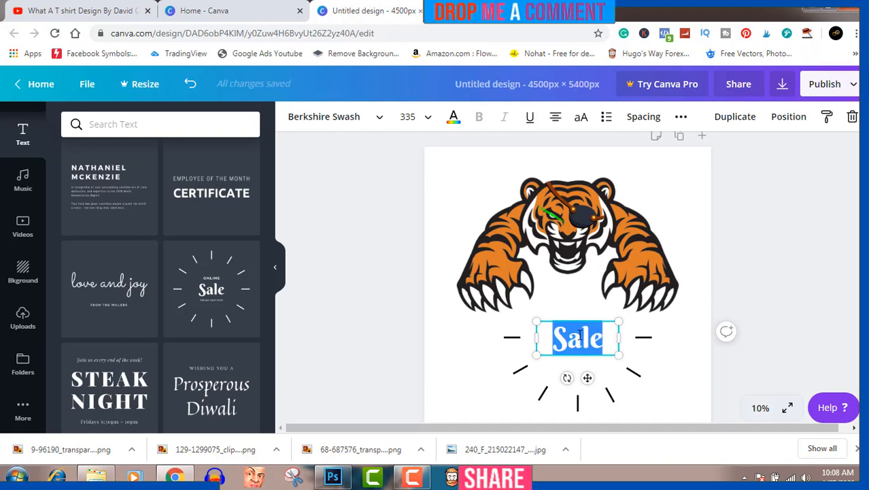
text(T)
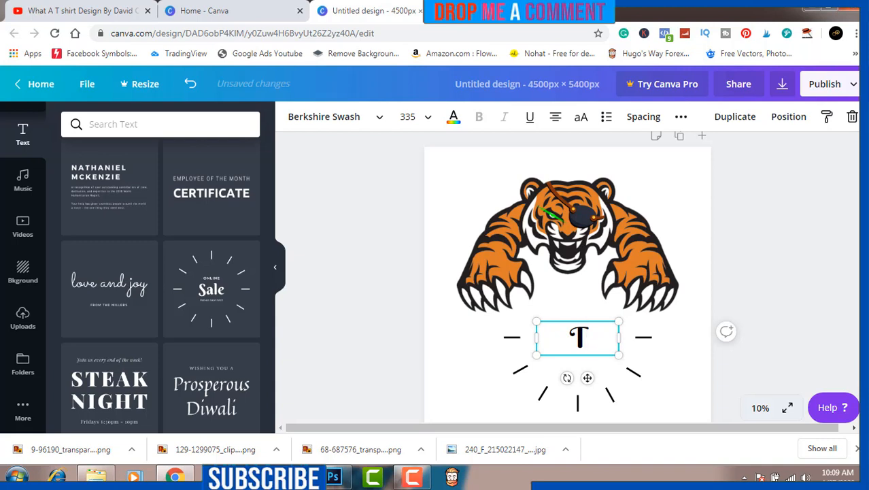
text(ribe)
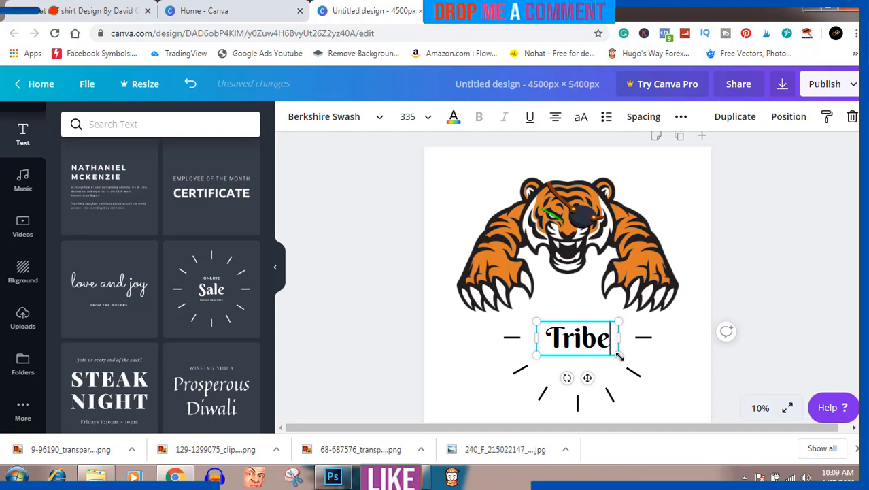
click(741, 370)
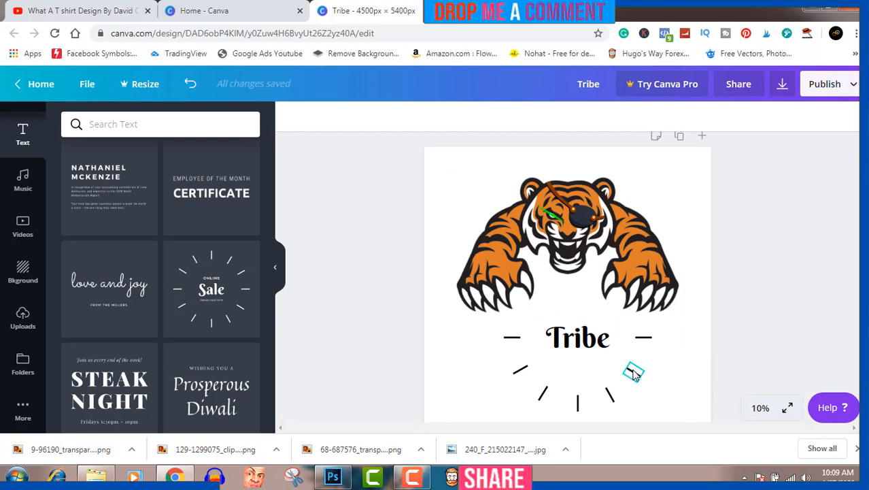
Enlarge "Tribe" to about 2161 × 877 px, centre it below the tiger, and lower the tiger slightly towards the text.
drag(605, 345, 667, 359)
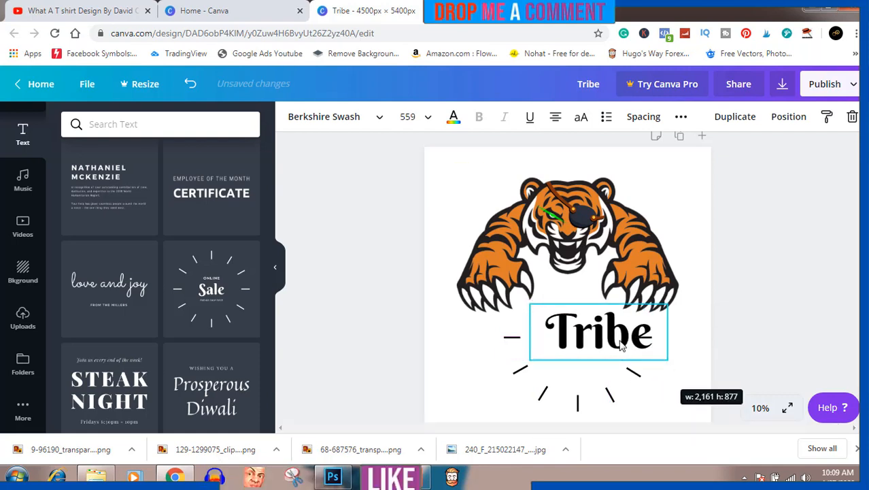
drag(605, 324, 581, 322)
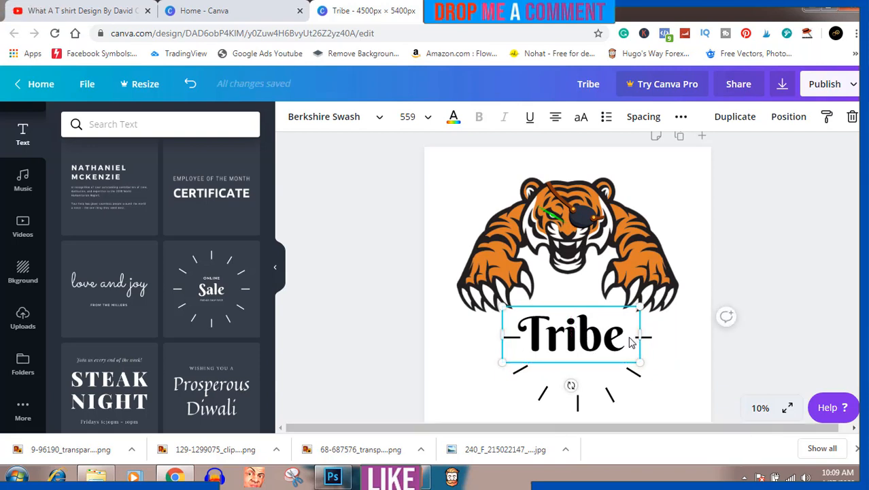
click(789, 336)
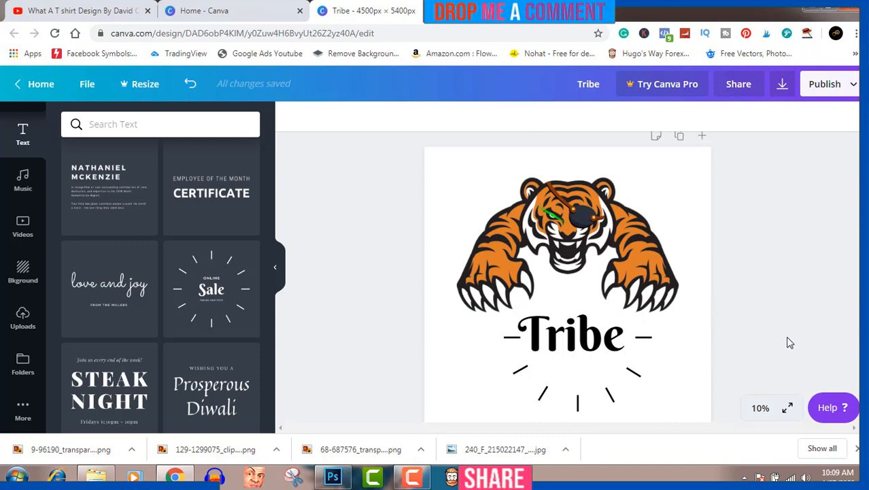
mouse_move(578, 231)
mouse_down()
mouse_move(598, 230)
mouse_move(589, 225)
mouse_move(577, 236)
mouse_up()
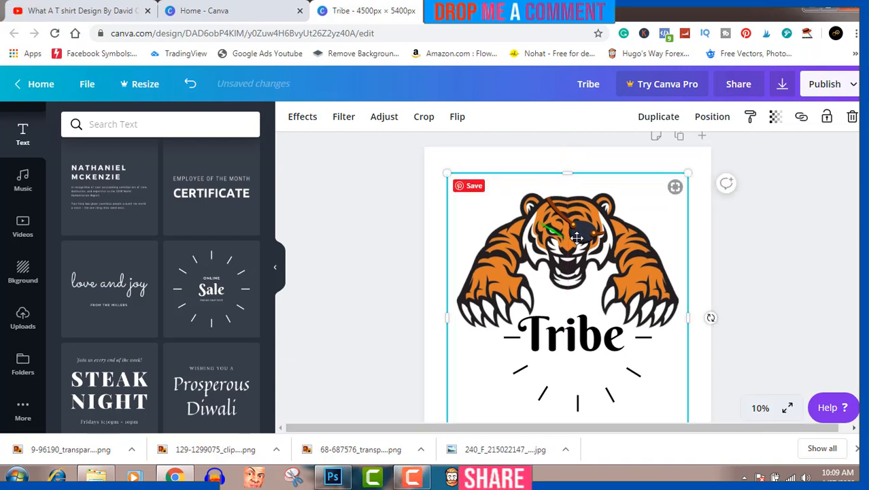
drag(577, 237, 576, 224)
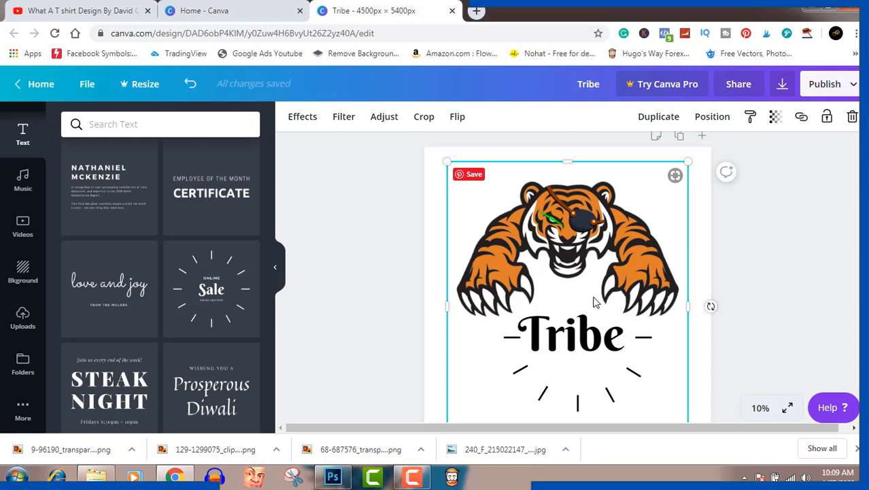
Recolour the "Tribe" text with the orange taken from the tiger photo's colours.
click(594, 336)
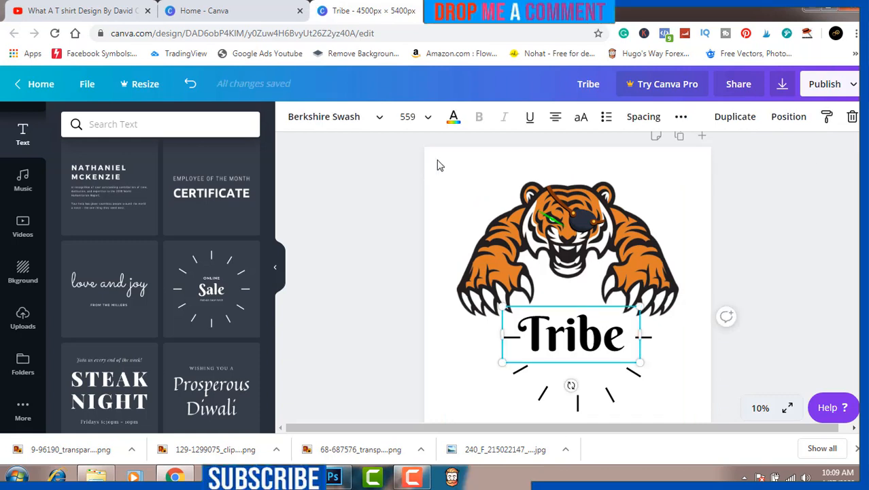
click(453, 120)
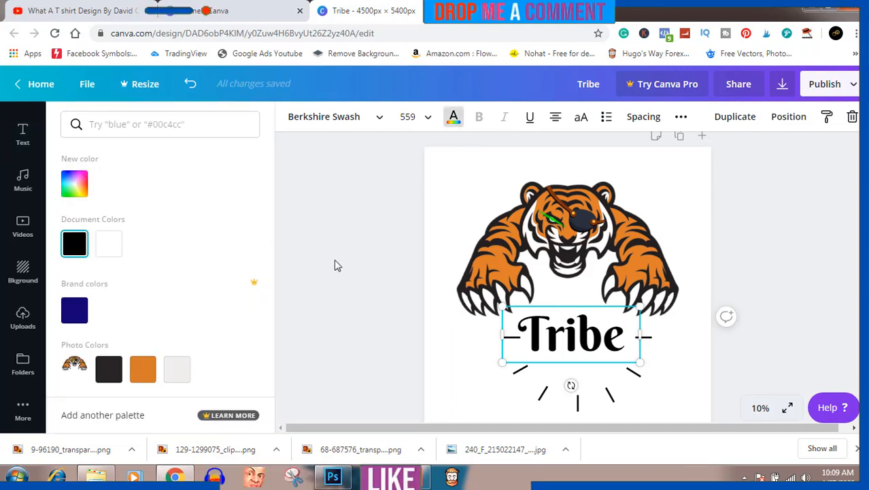
click(150, 370)
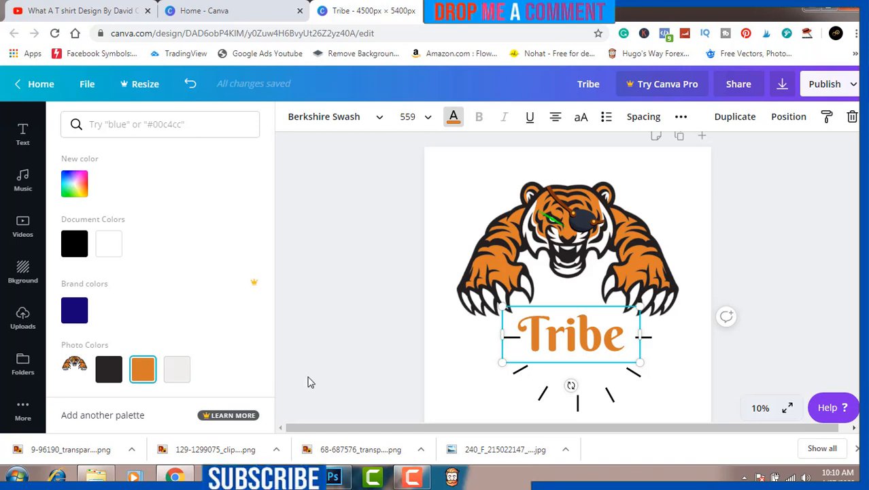
Recolour the two diagonal lines at the lower left of "Tribe": the upper one in the text's orange, the lower one in #d88618.
click(518, 374)
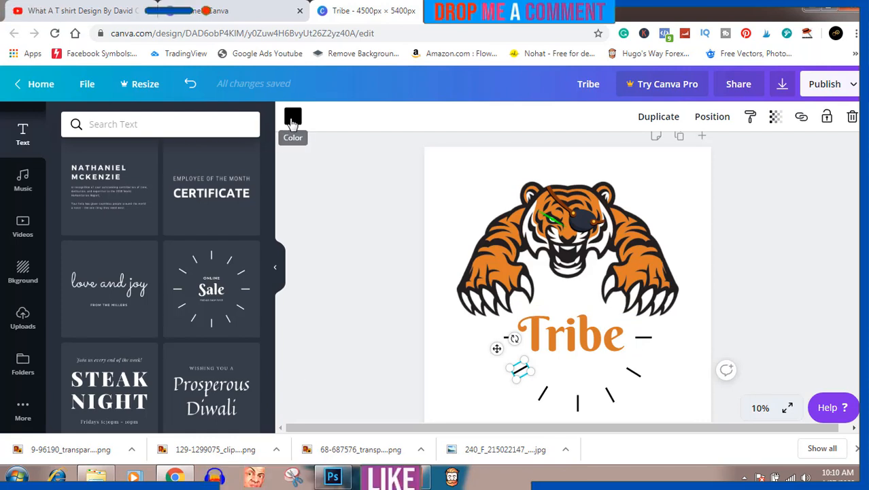
click(292, 119)
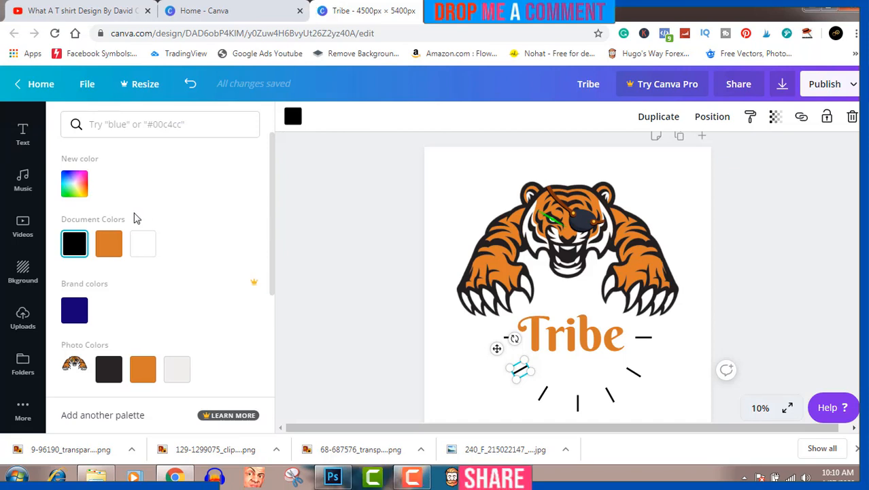
click(112, 255)
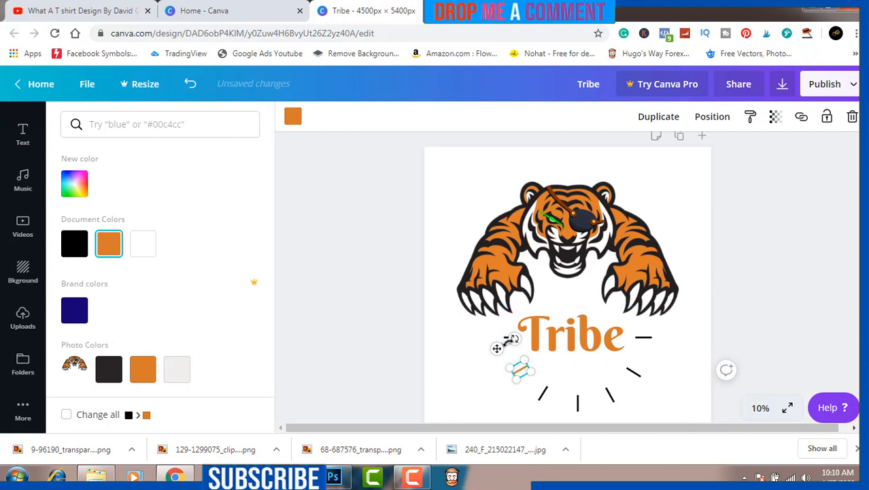
click(542, 393)
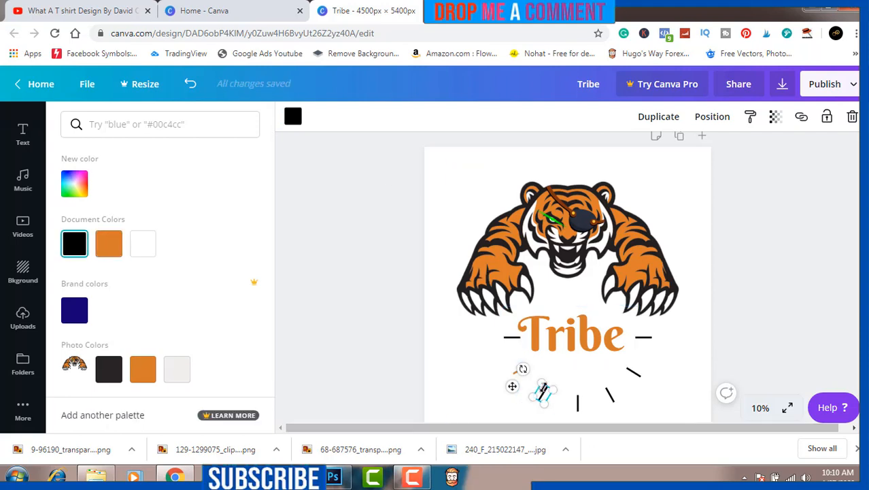
click(74, 183)
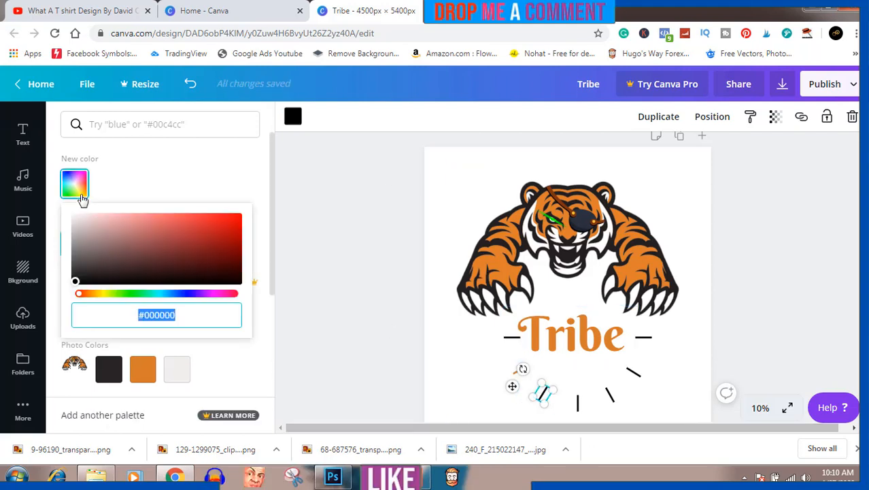
click(92, 296)
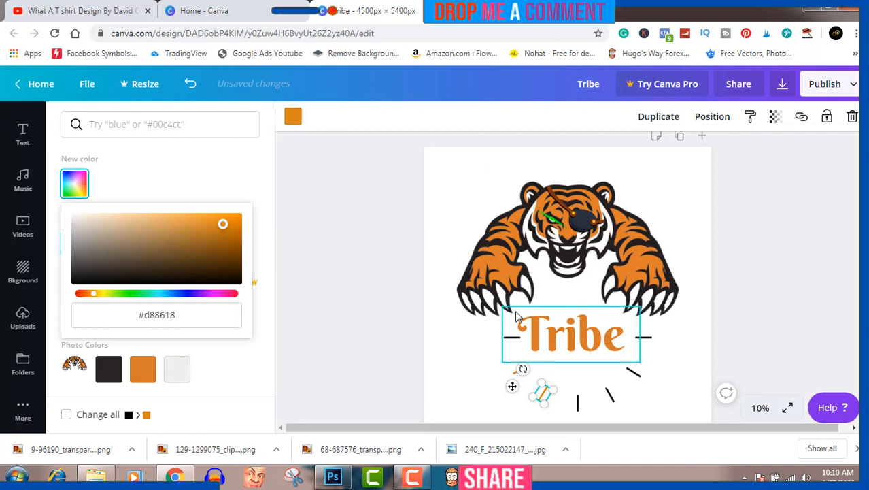
Recolour the vertical line directly below "Tribe" in the default pink.
click(517, 342)
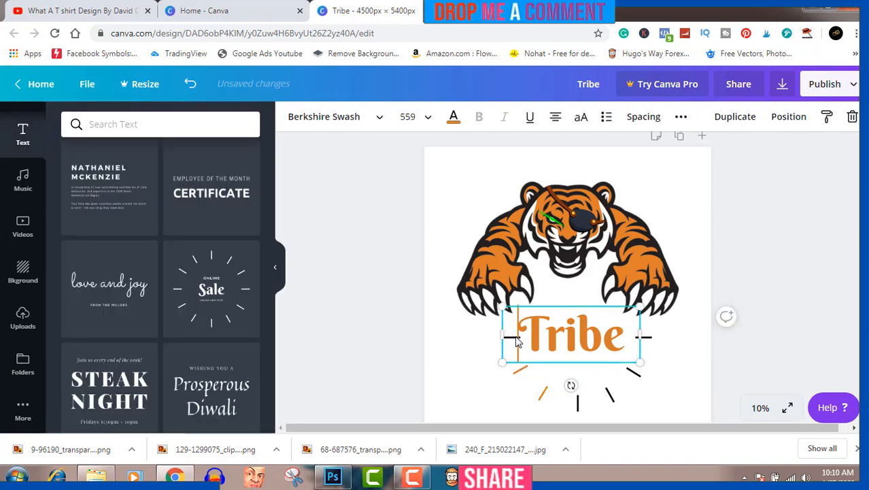
click(510, 337)
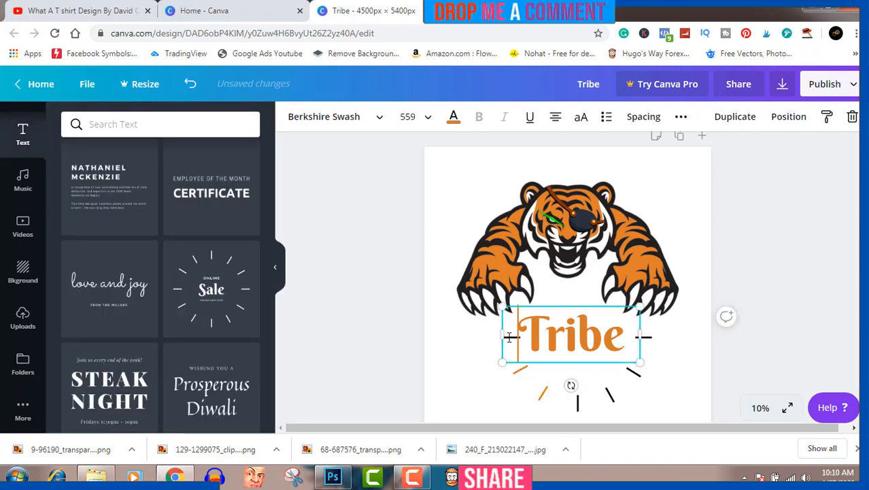
click(577, 401)
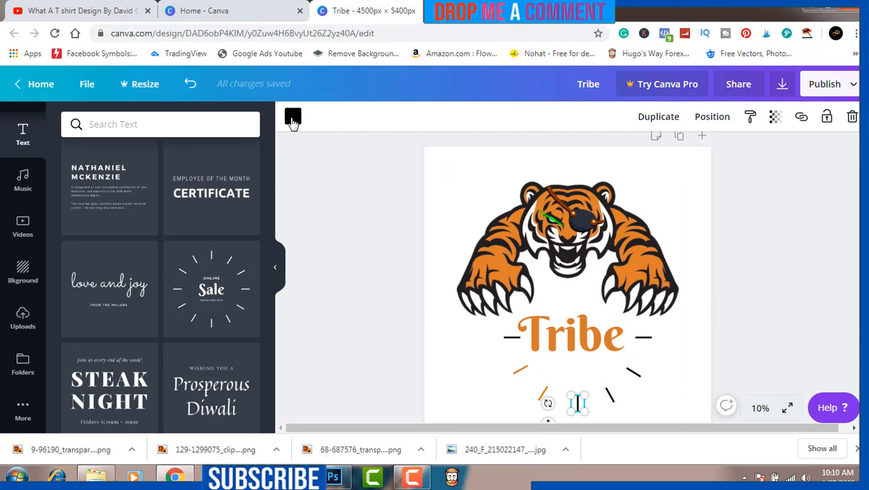
click(292, 116)
scroll(176, 312, down, 2)
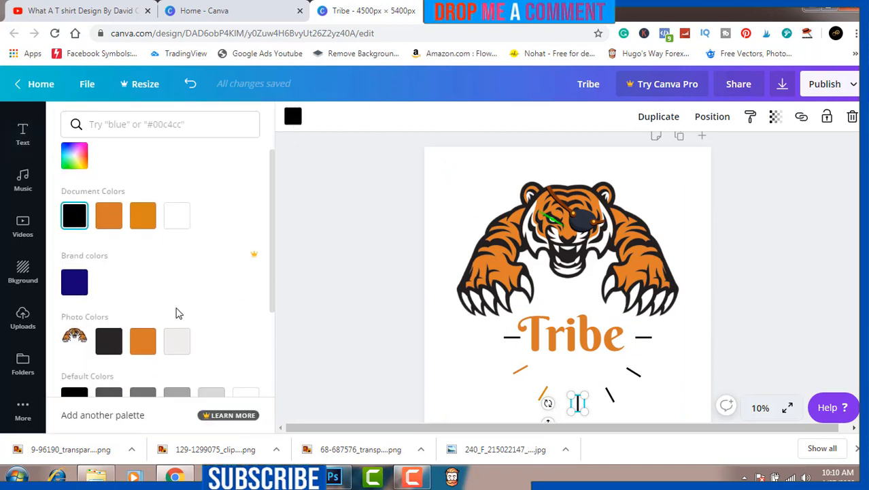
click(141, 338)
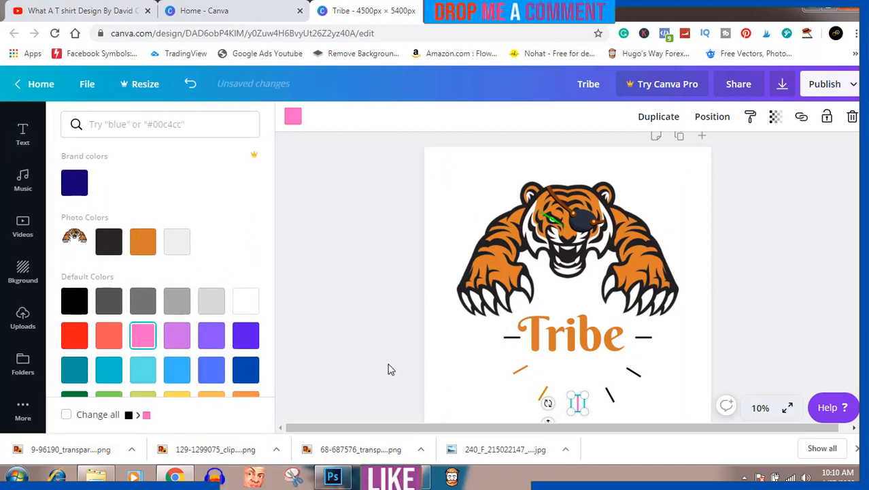
Recolour the steep diagonal line at the lower right of "Tribe" in the default light purple and the horizontal line at its right in cornflower blue.
click(609, 395)
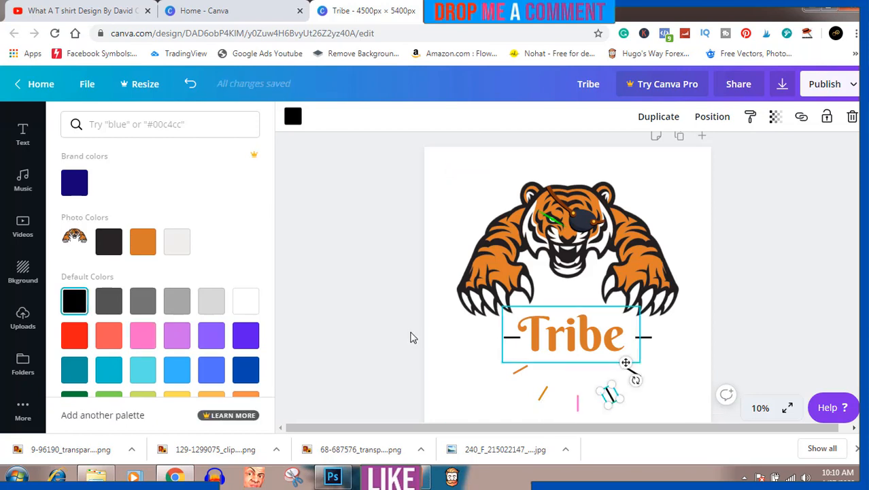
click(180, 336)
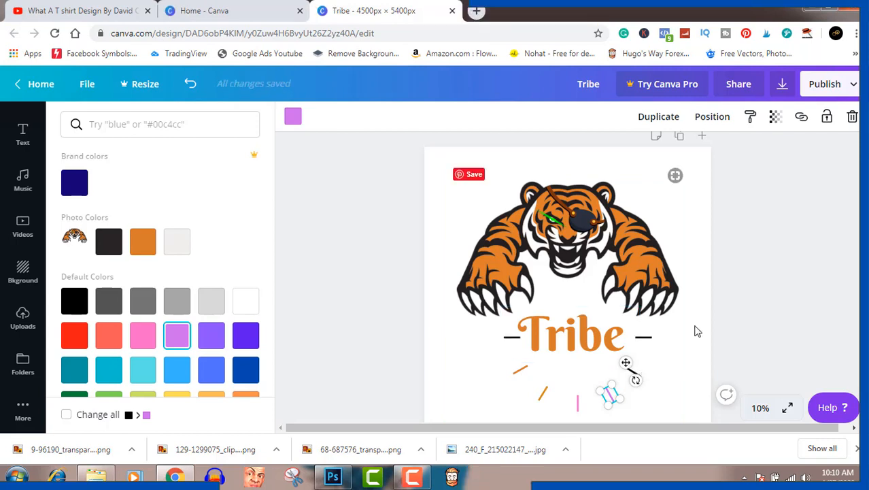
click(646, 342)
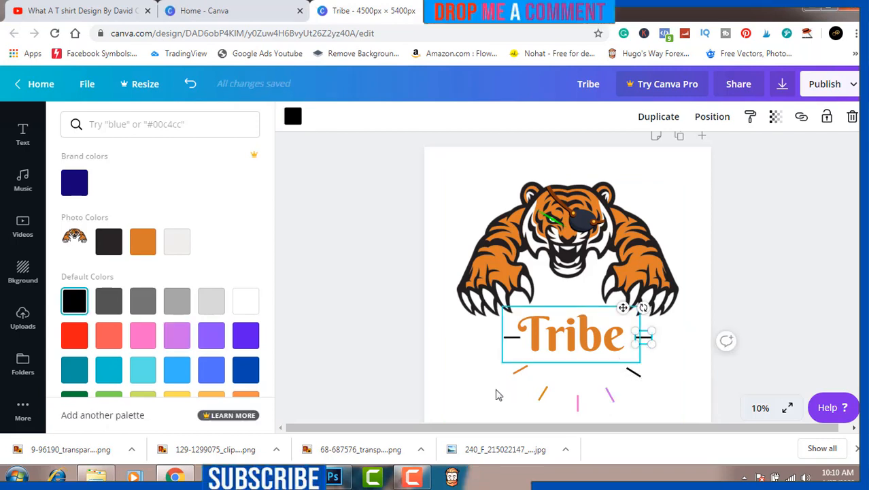
click(204, 371)
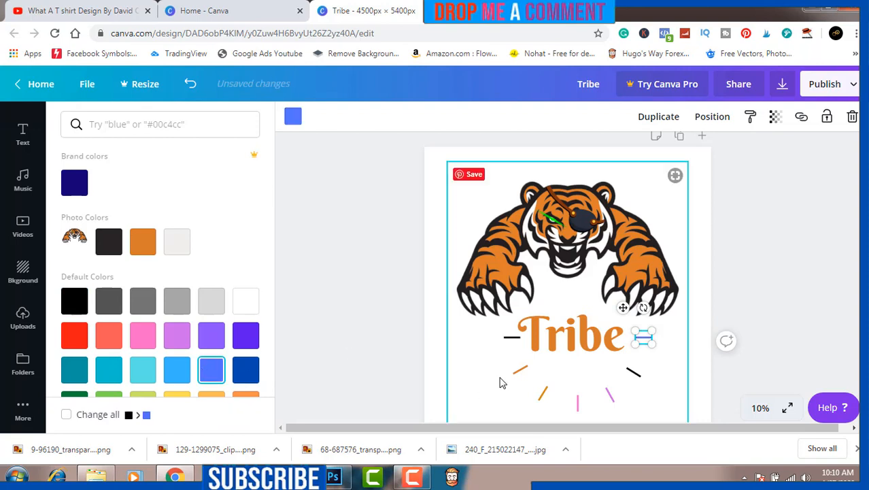
Recolour the upper diagonal line at the lower right of "Tribe" in the default light turquoise.
click(635, 373)
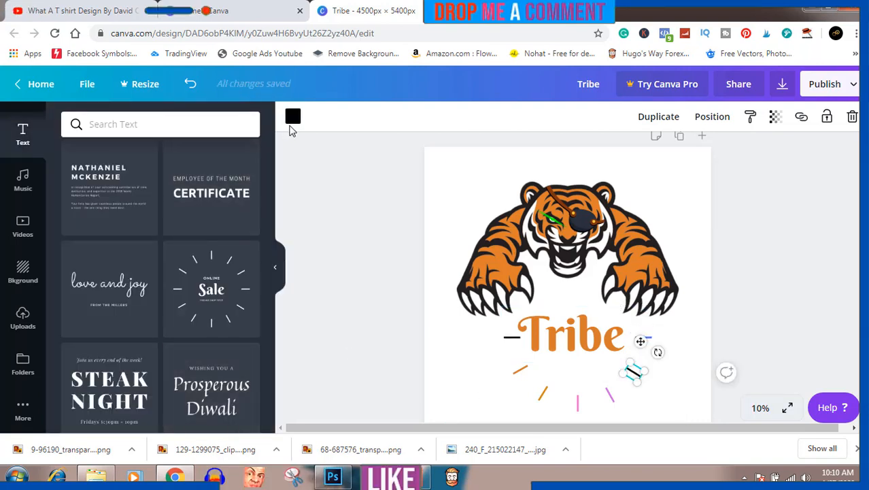
click(293, 121)
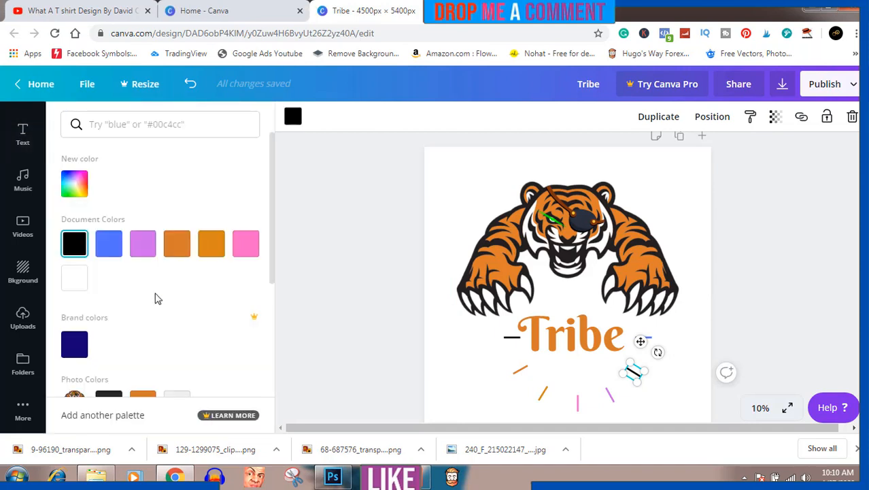
scroll(158, 321, down, 3)
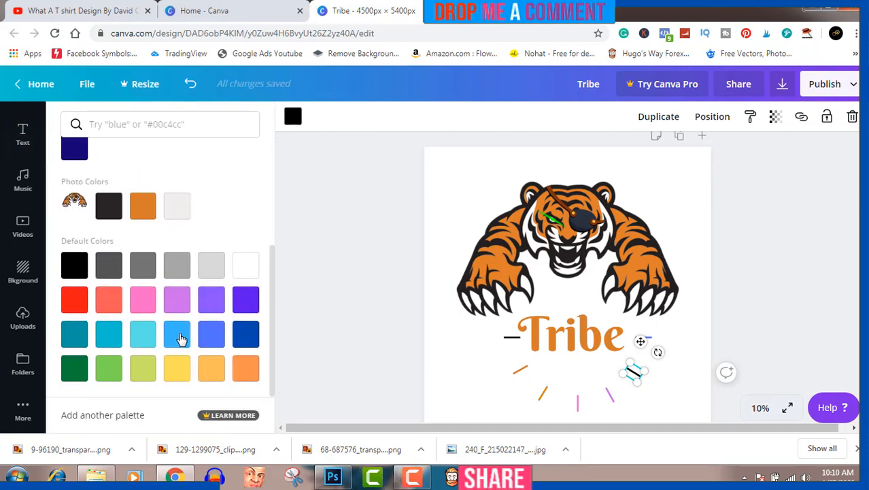
click(143, 333)
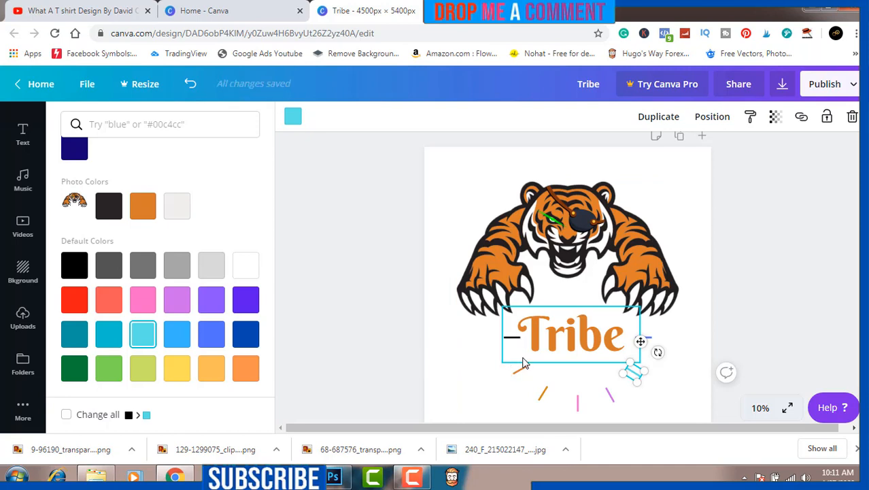
Move "Tribe" aside to reach the black horizontal line at its left, recolour that line in the default red, and put the text back.
click(534, 345)
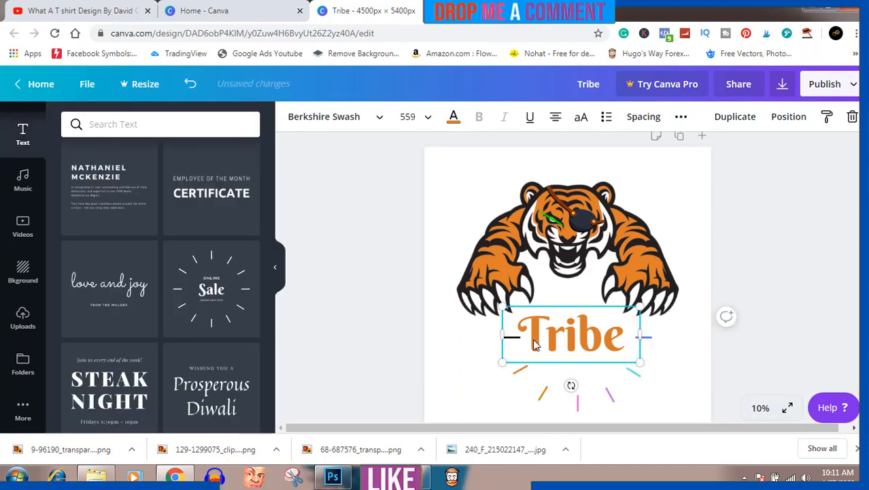
drag(563, 334, 602, 331)
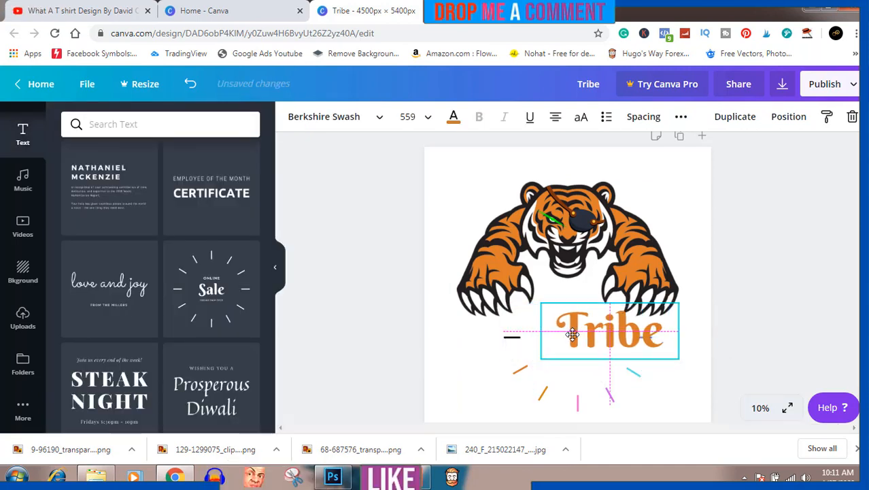
click(512, 340)
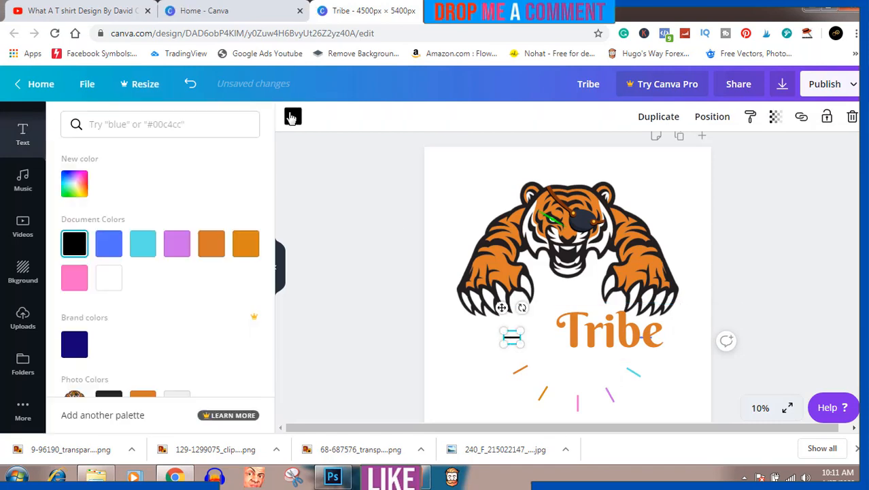
click(293, 116)
scroll(84, 285, down, 3)
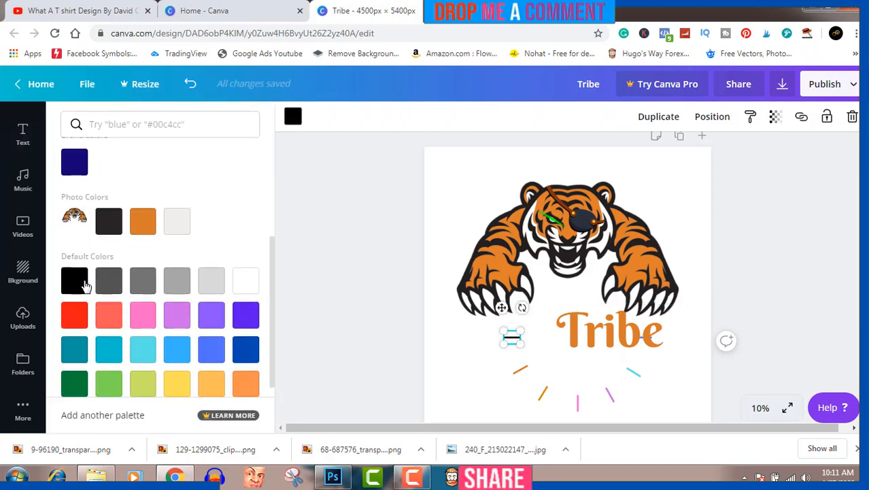
click(75, 299)
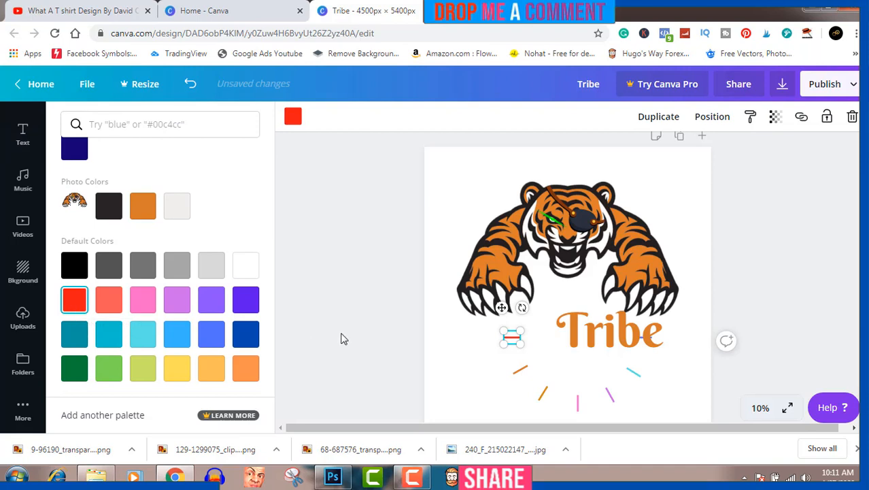
drag(639, 336, 600, 331)
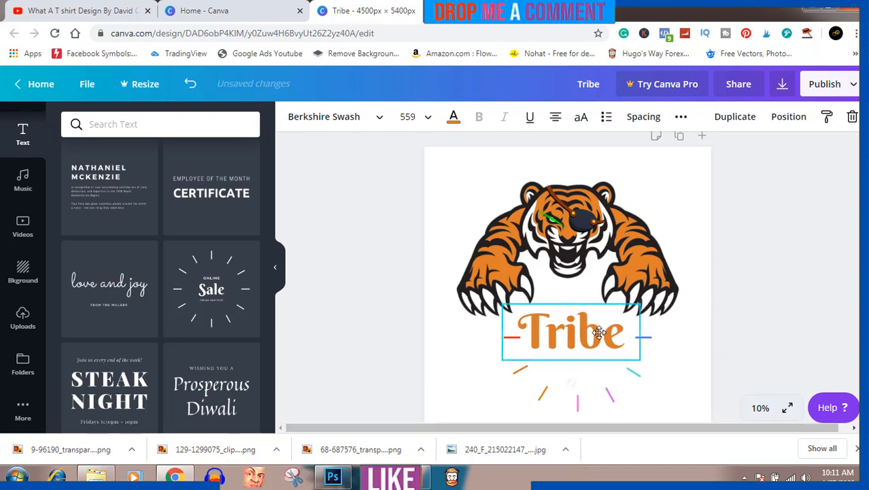
Fine-tune the position of "Tribe" so it sits centred between the red and blue lines, and lower the tiger slightly towards it.
click(813, 238)
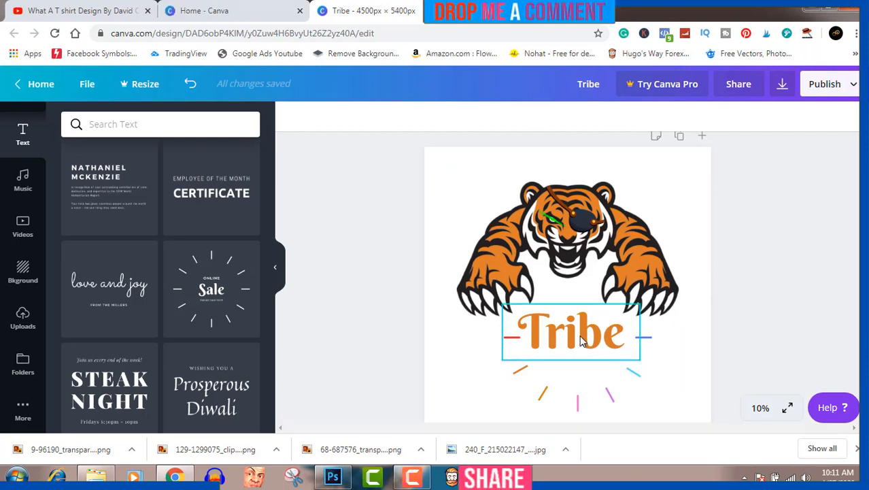
drag(580, 335, 587, 335)
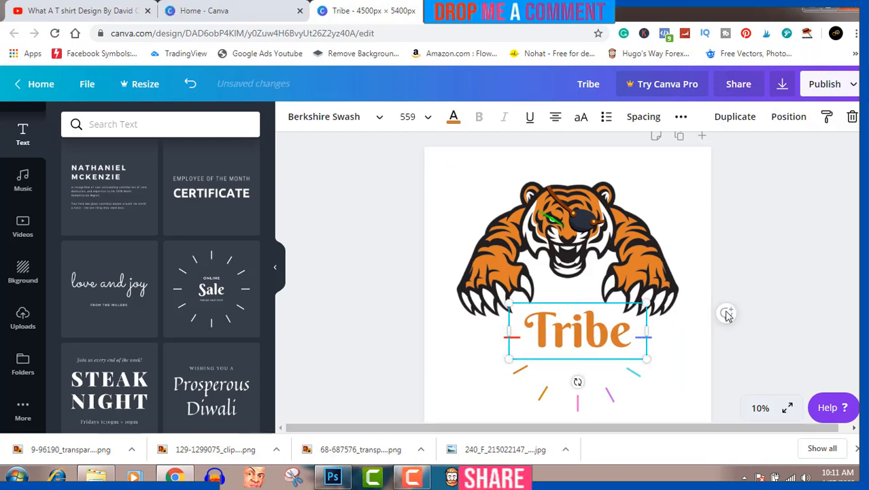
click(819, 248)
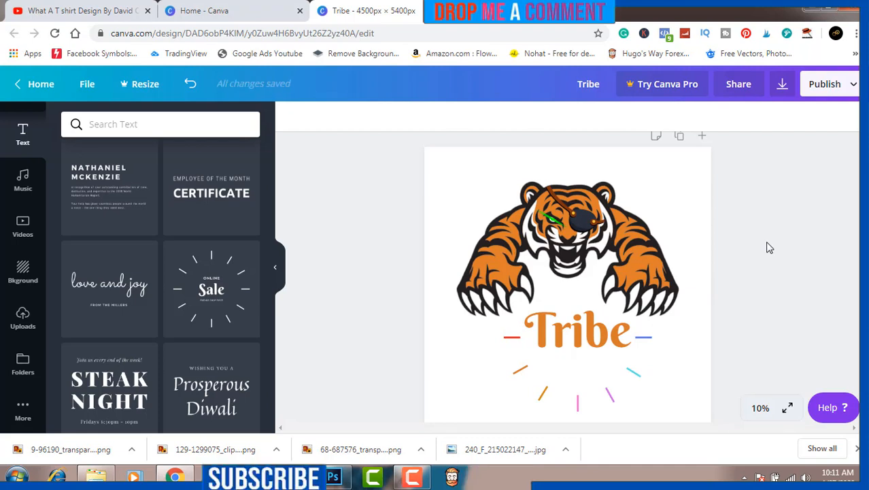
drag(612, 338, 605, 337)
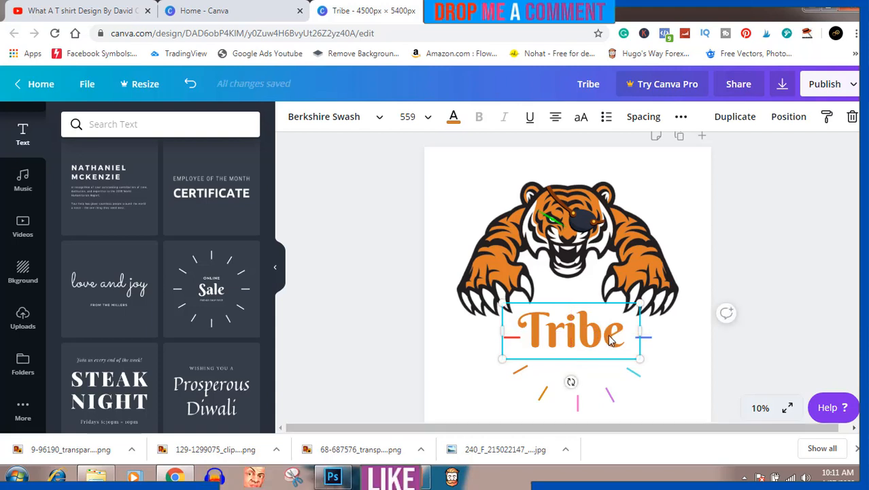
drag(612, 340, 610, 334)
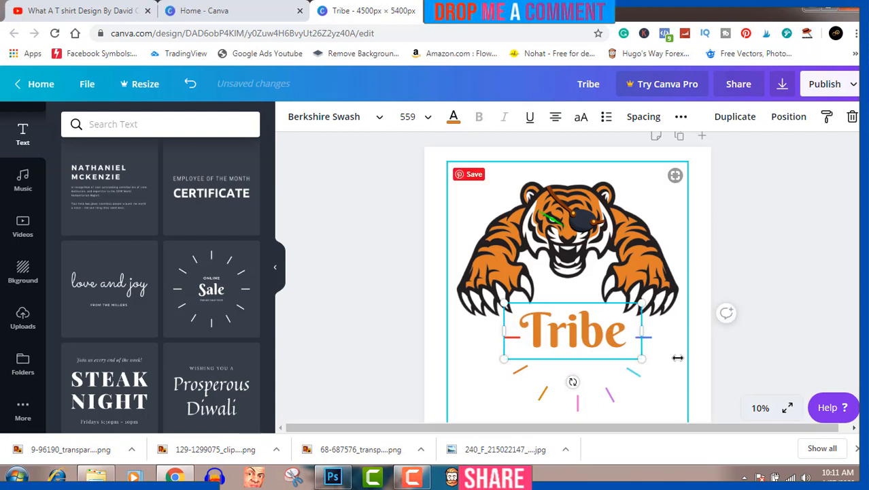
click(812, 261)
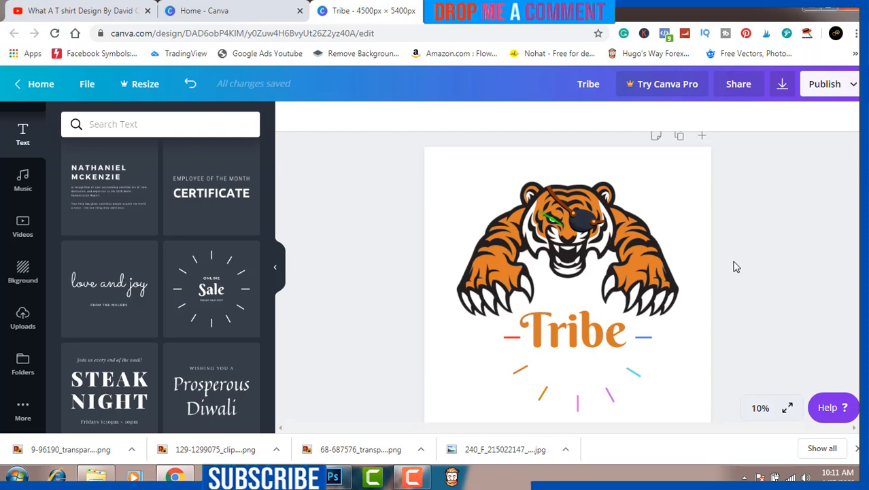
click(630, 247)
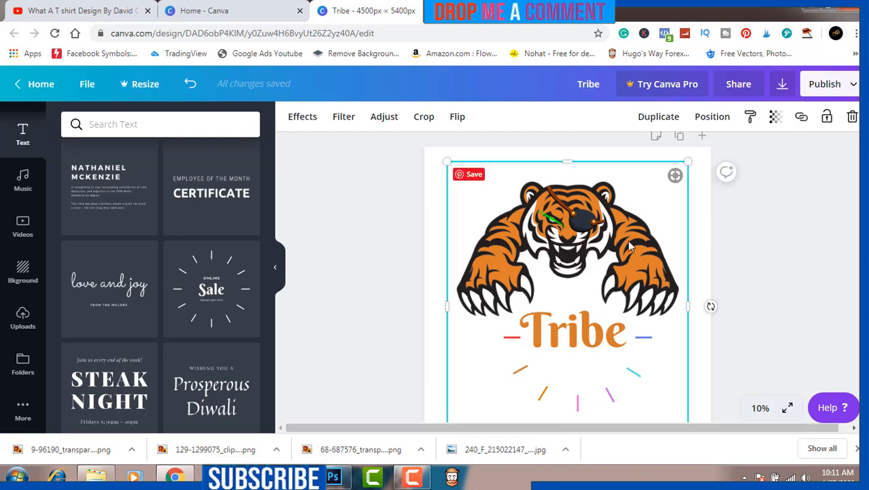
mouse_move(618, 230)
mouse_down()
mouse_move(626, 226)
mouse_move(616, 233)
mouse_up()
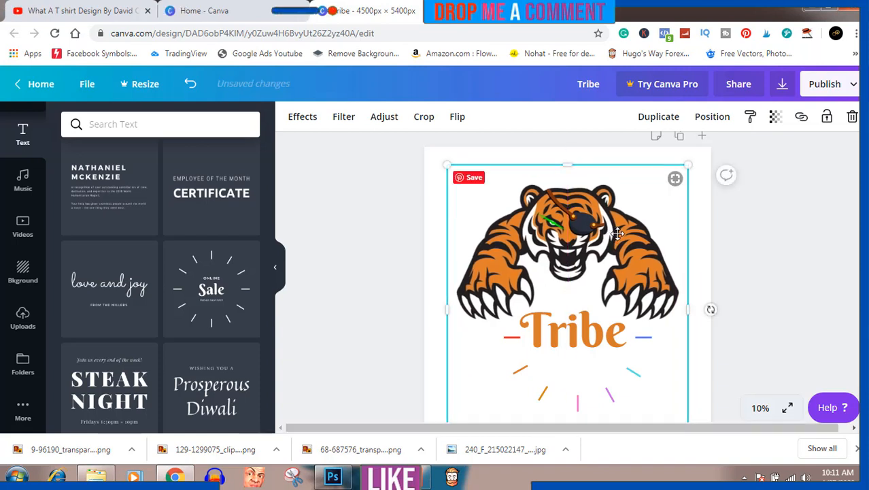
Download the design as a PNG at 4500 x 5400 px.
click(779, 85)
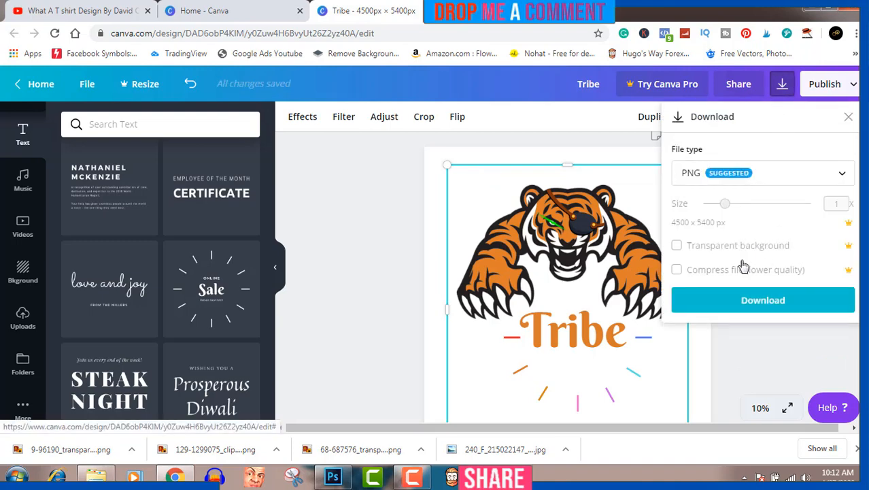
click(767, 303)
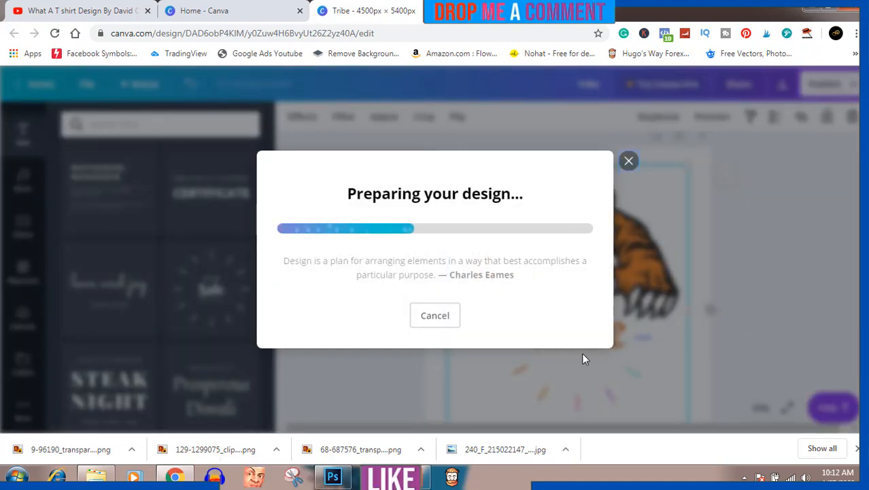
click(413, 478)
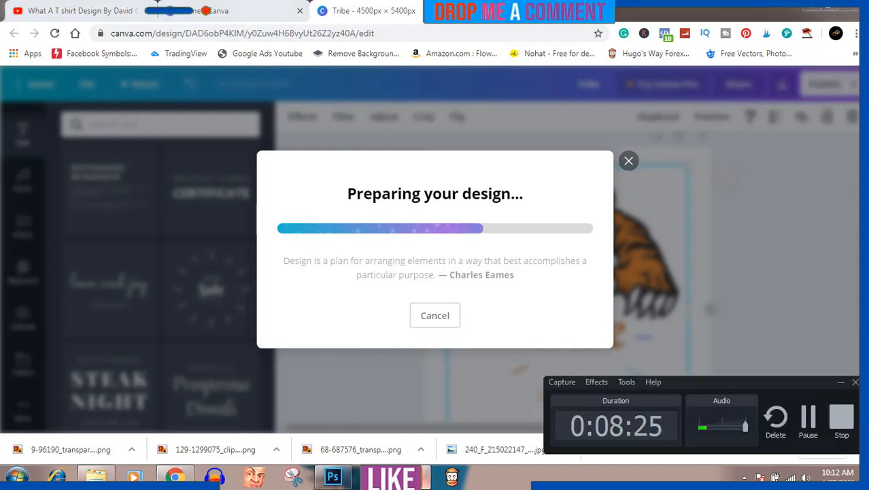
click(413, 477)
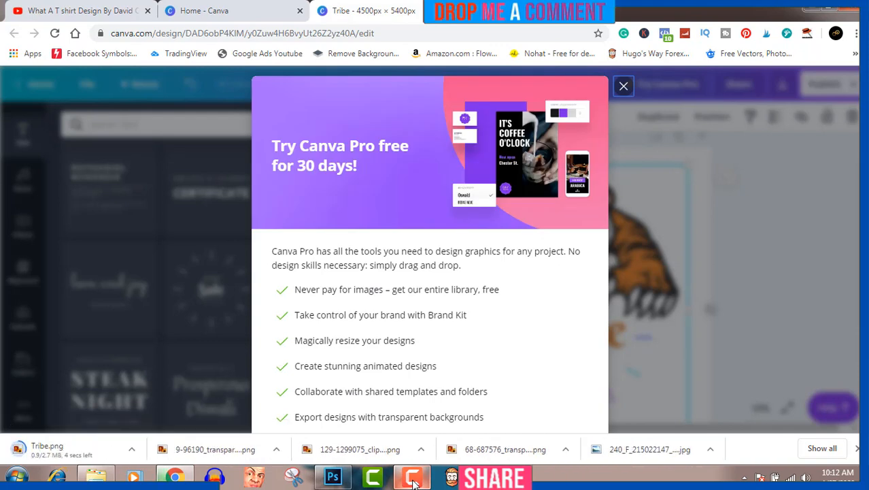
Show the downloaded Tribe.png in its folder and open it with Adobe Photoshop CC.
click(133, 450)
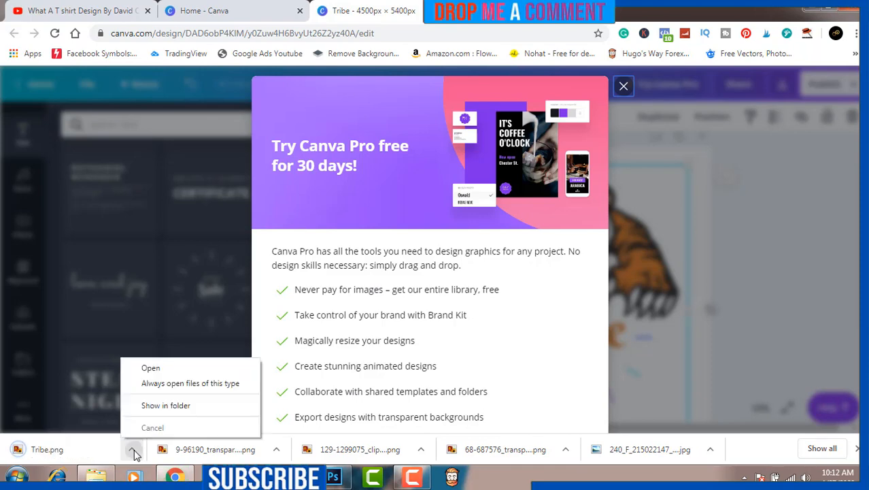
click(170, 404)
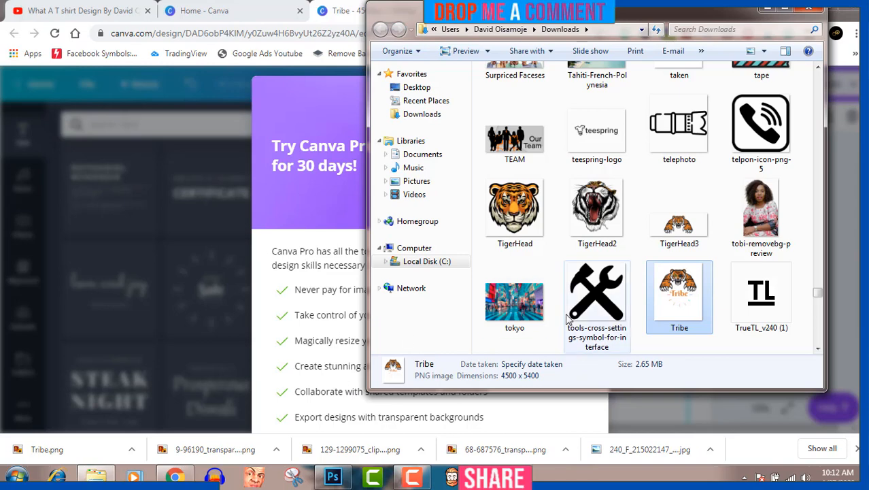
right_click(680, 306)
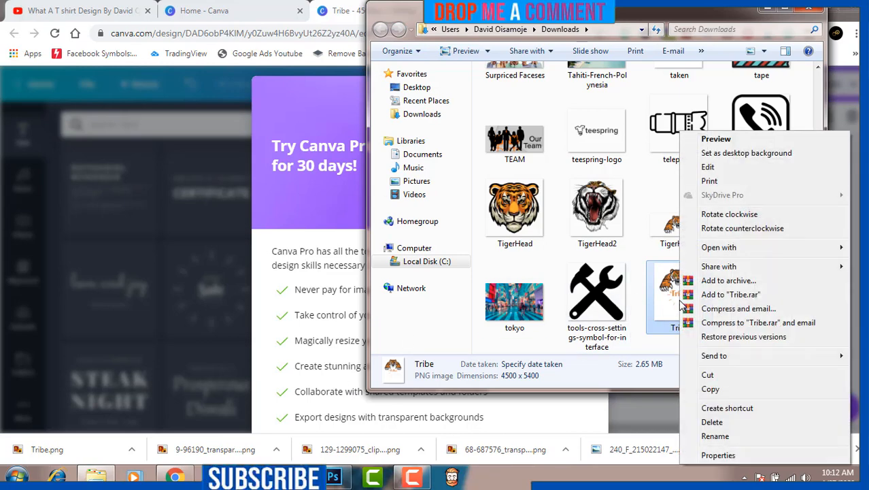
mouse_move(724, 247)
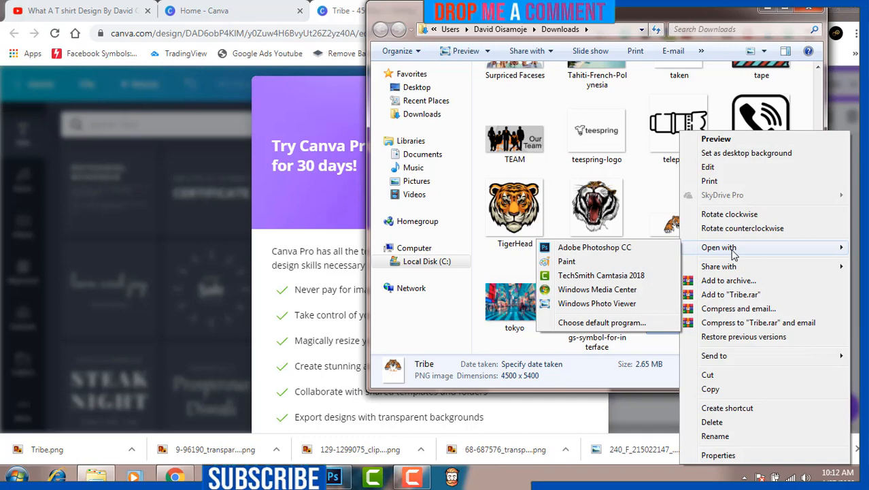
click(639, 252)
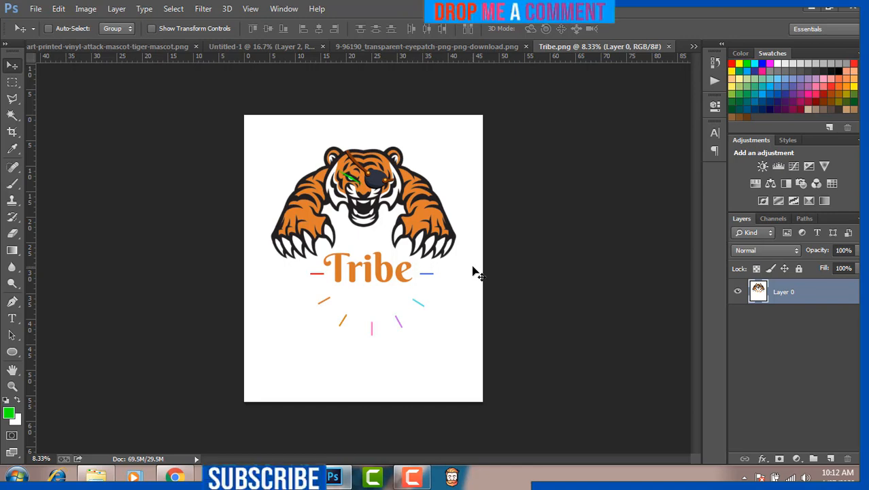
Add a new layer, delete the white background around the artwork on Layer 0 using a Magic Wand selection, and deselect.
click(831, 459)
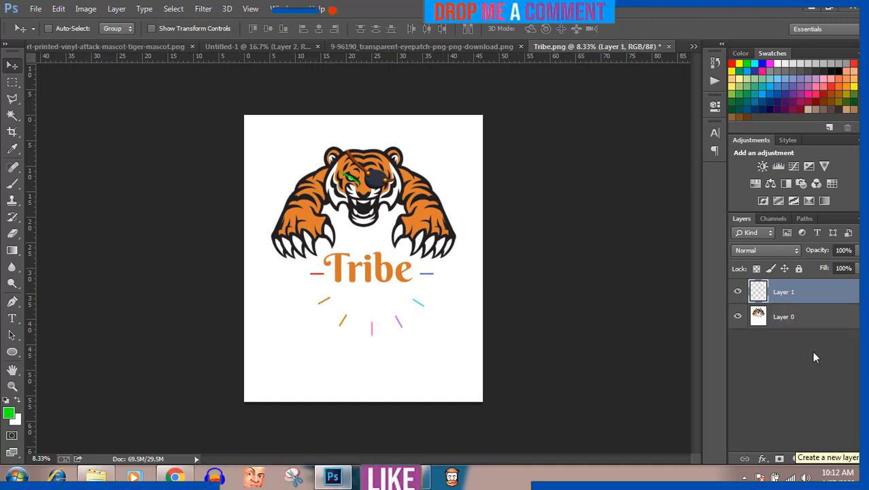
click(809, 317)
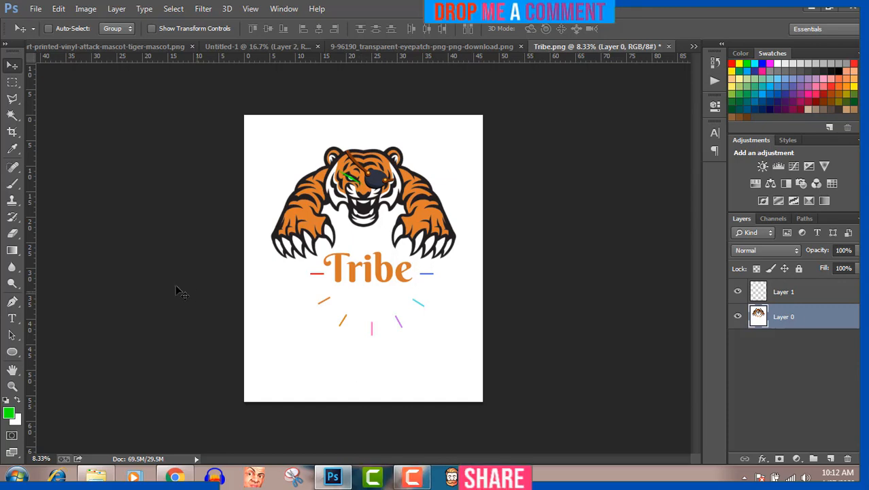
click(11, 117)
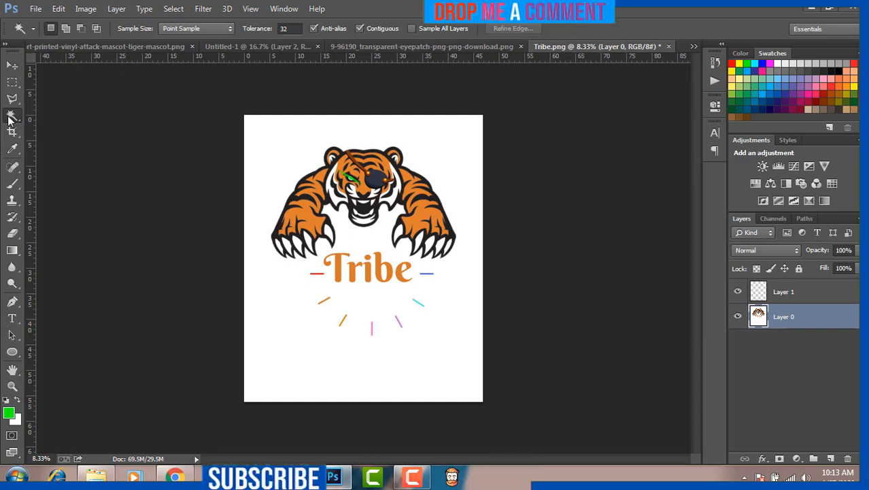
click(258, 174)
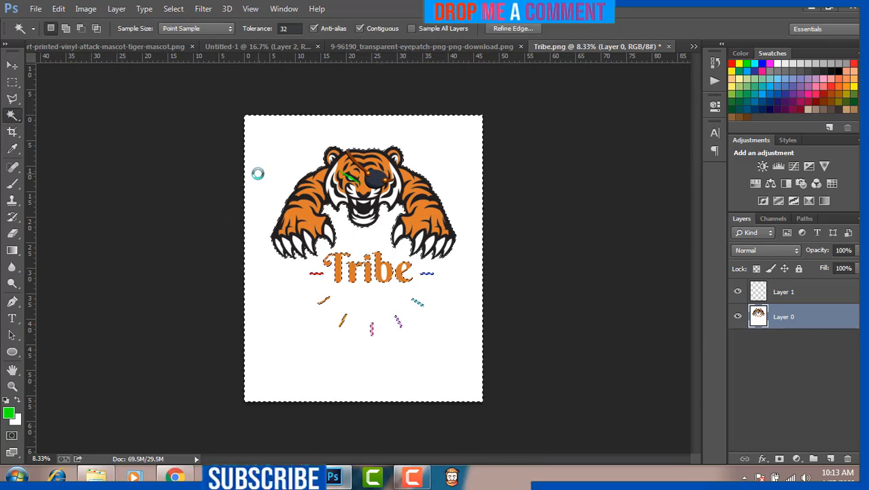
key(Delete)
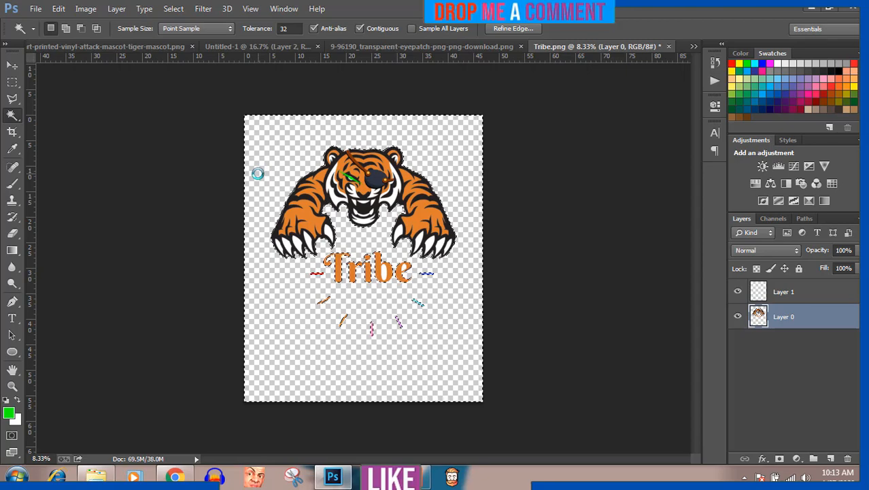
key(ctrl+d)
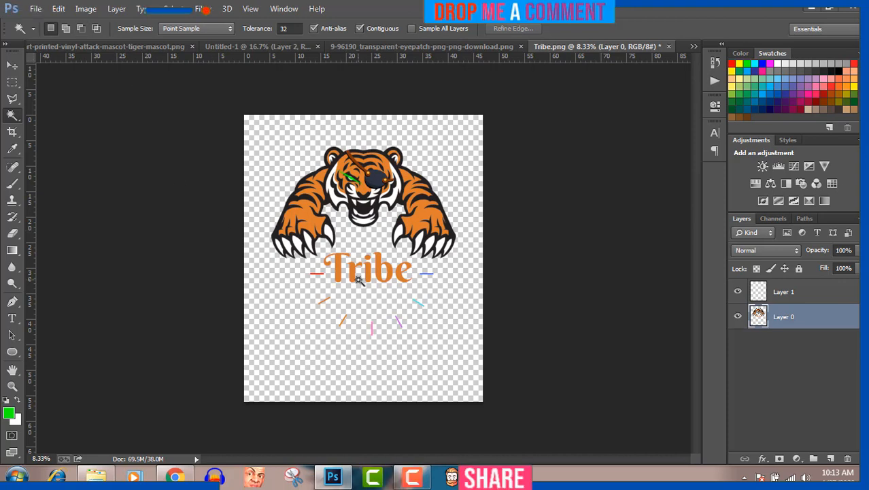
click(418, 478)
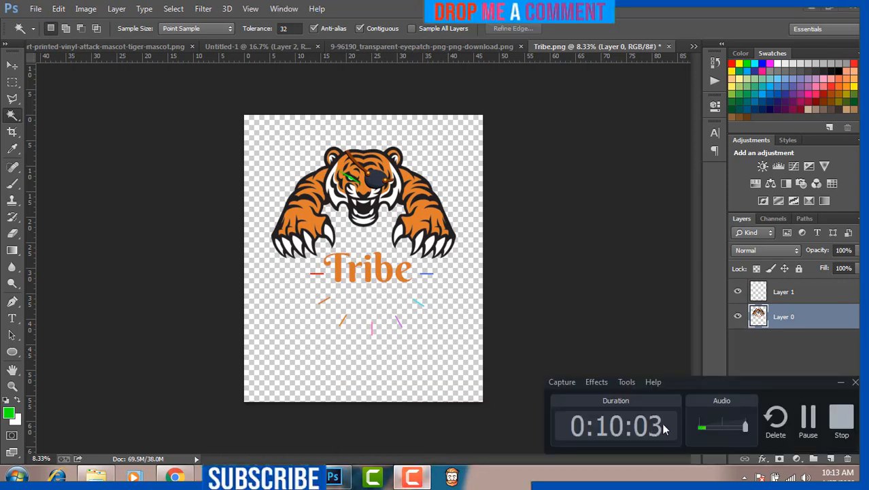